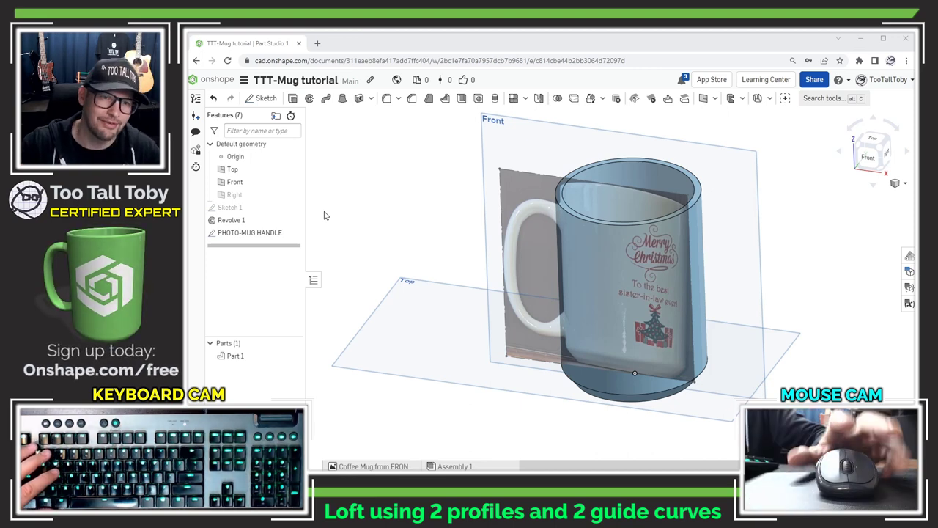
Step: Start a new sketch on the Front plane and view it straight on
left_click(489, 136)
right_click(490, 137)
left_click(498, 151)
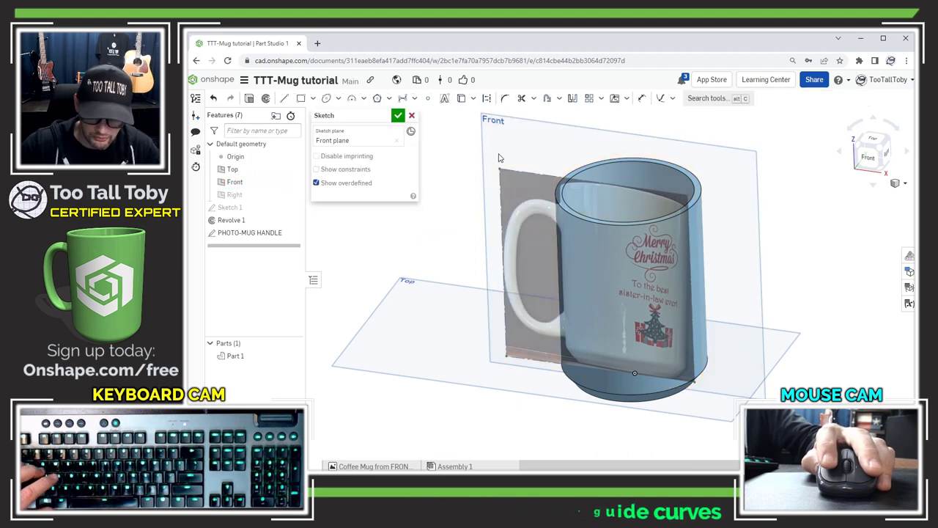
key("n")
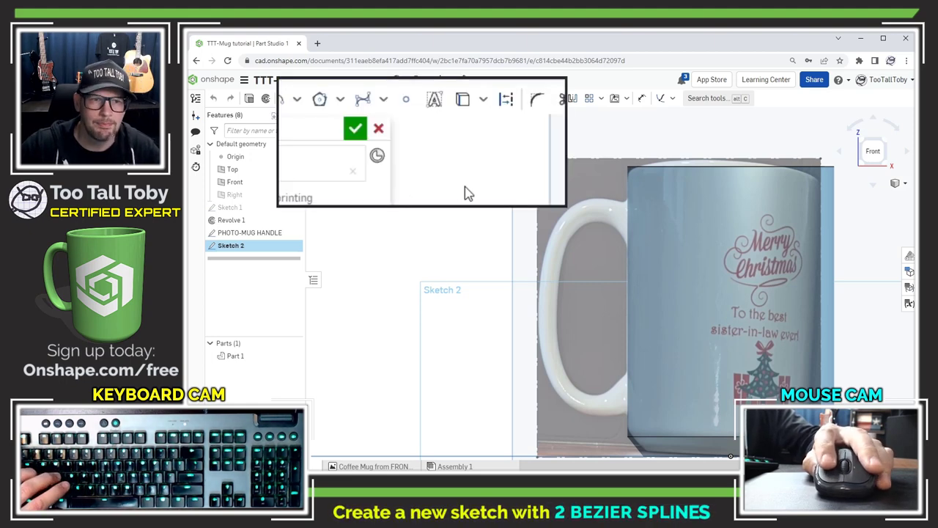
Step: Draw a four-point Bezier spline over the upper inner curve of the photographed handle and adjust its second control point
left_click(415, 100)
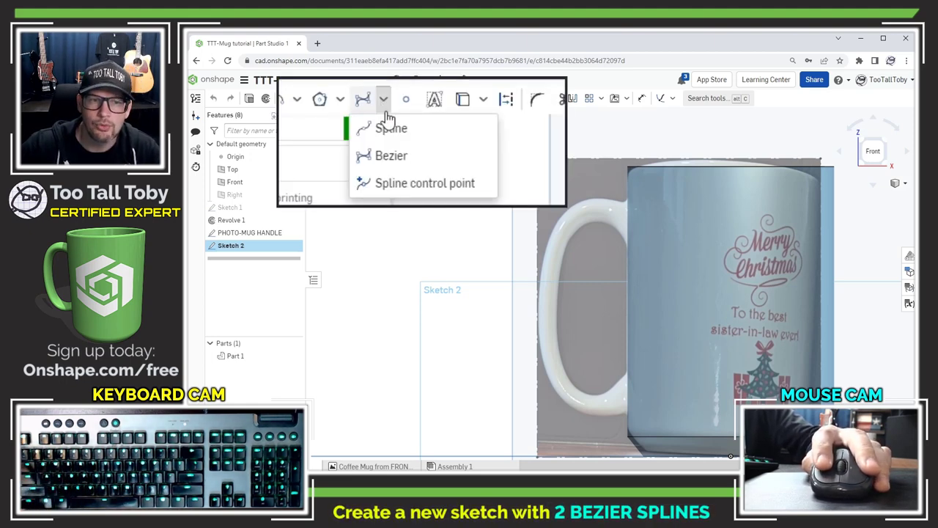
left_click(420, 160)
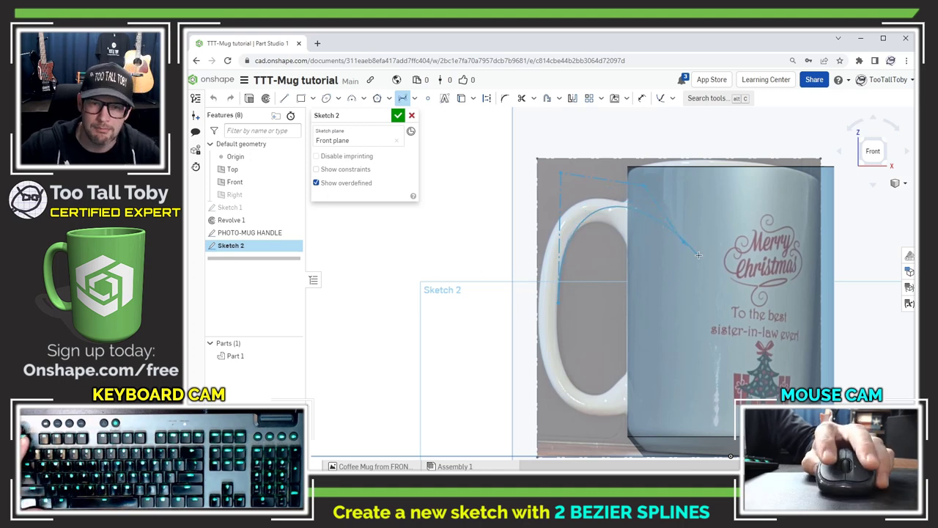
left_click(683, 242)
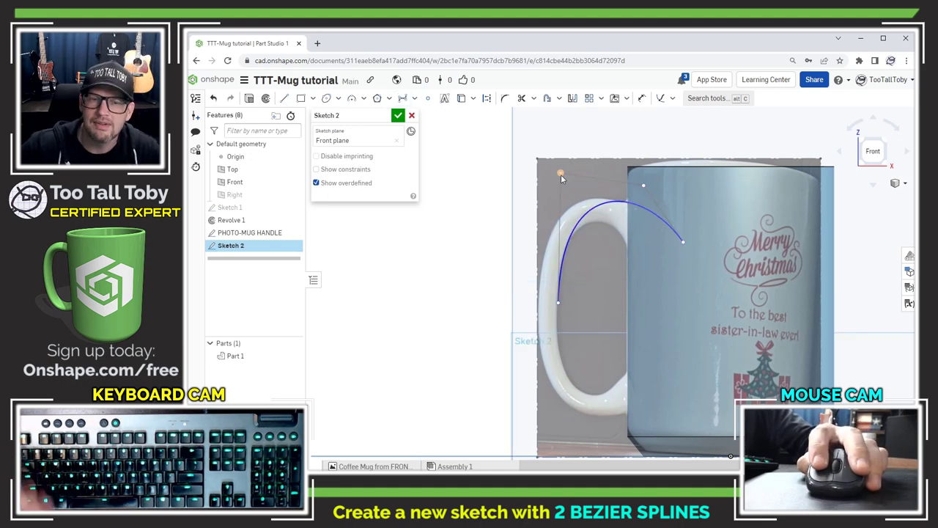
mouse_move(561, 175)
left_mouse_down()
mouse_move(591, 154)
mouse_move(574, 214)
mouse_move(557, 157)
mouse_move(602, 178)
mouse_move(477, 168)
mouse_move(584, 164)
mouse_move(547, 166)
mouse_move(576, 171)
left_mouse_up()
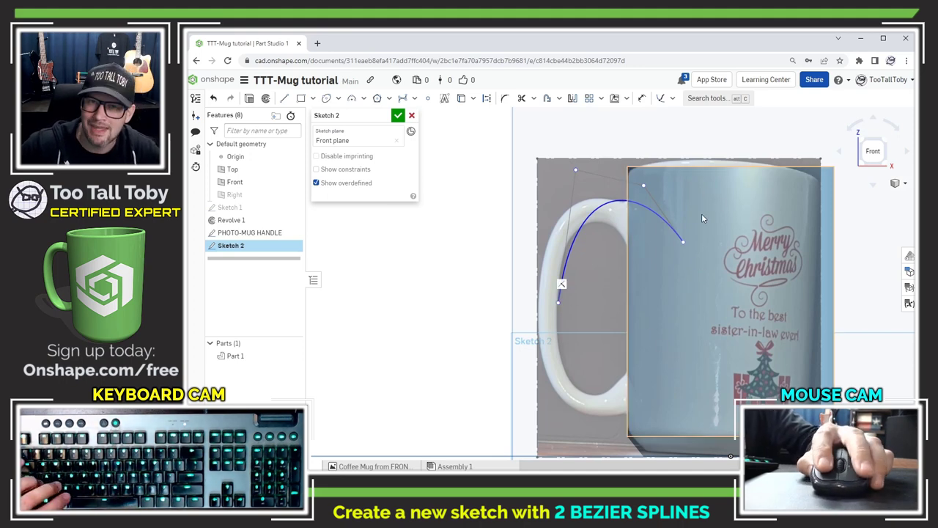
Step: Dimension the spline's lower start point 62 mm above the Top plane at the mug's base
scroll(578, 339, "down", 2)
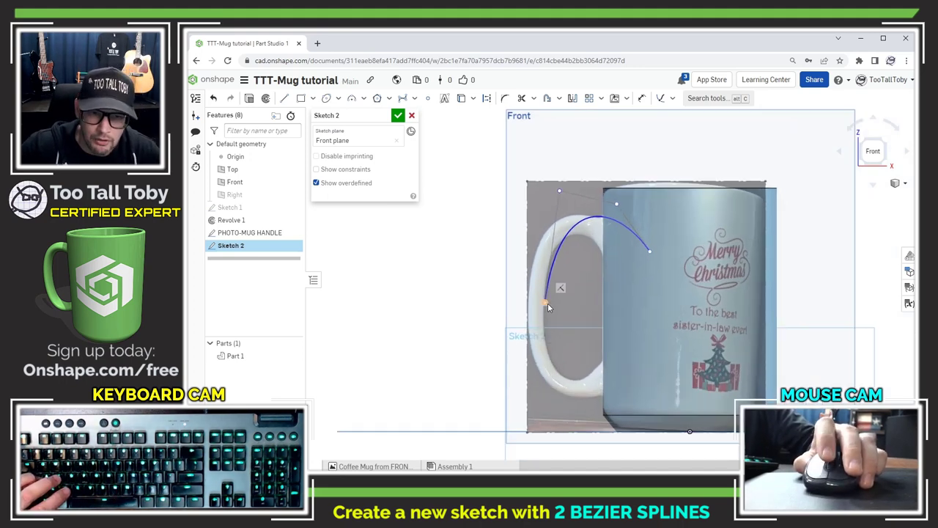
scroll(548, 302, "up", 2)
key("s")
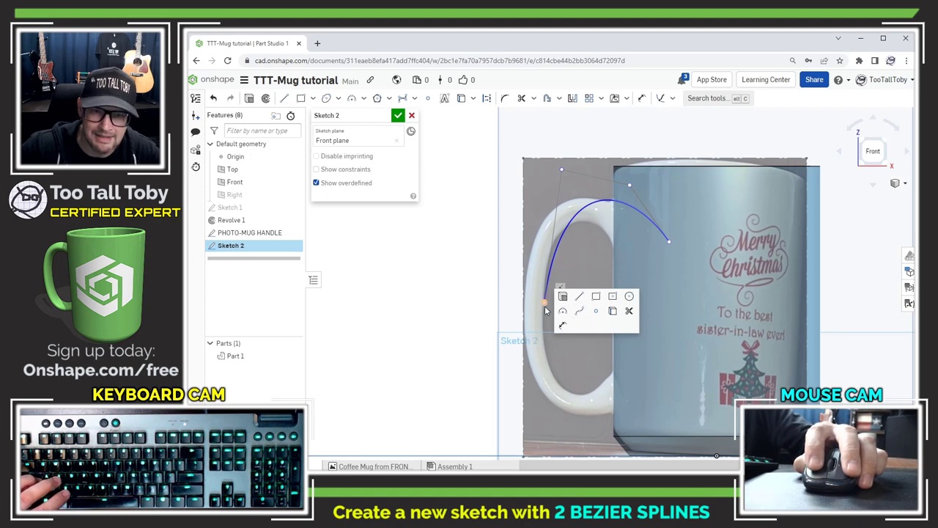
left_click(563, 327)
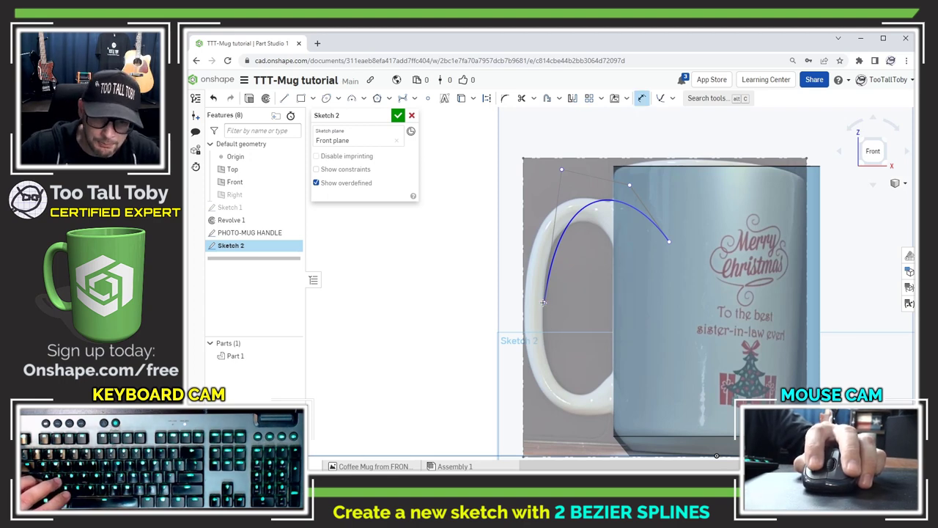
scroll(569, 325, "down", 3)
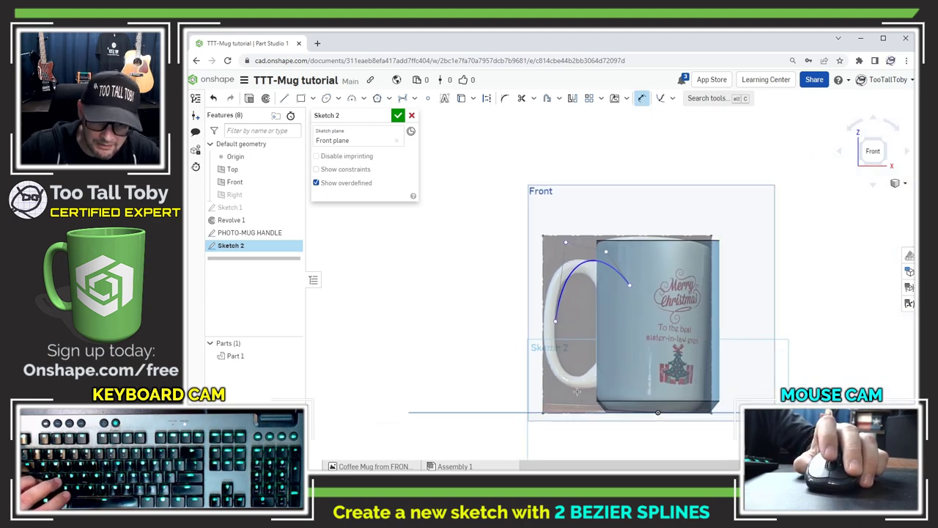
left_click(482, 416)
left_click(485, 359)
type("6")
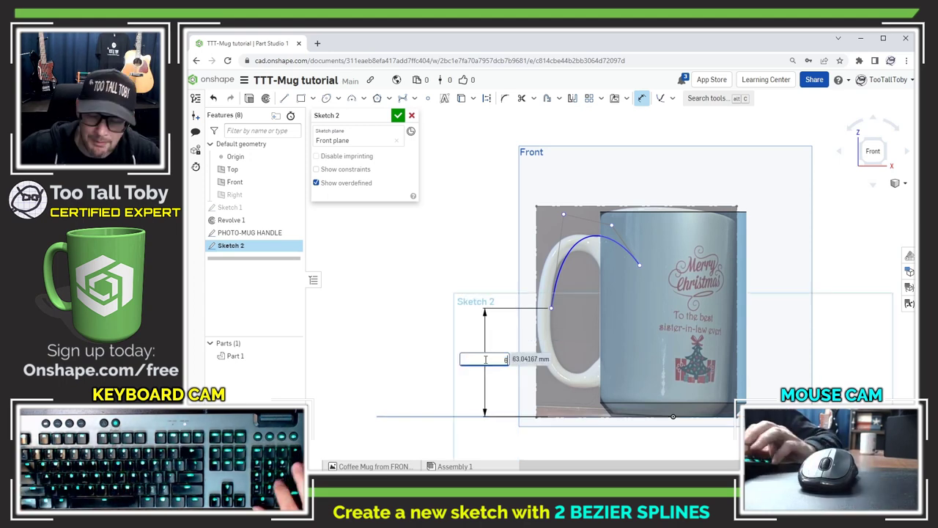
type("2")
key("Return")
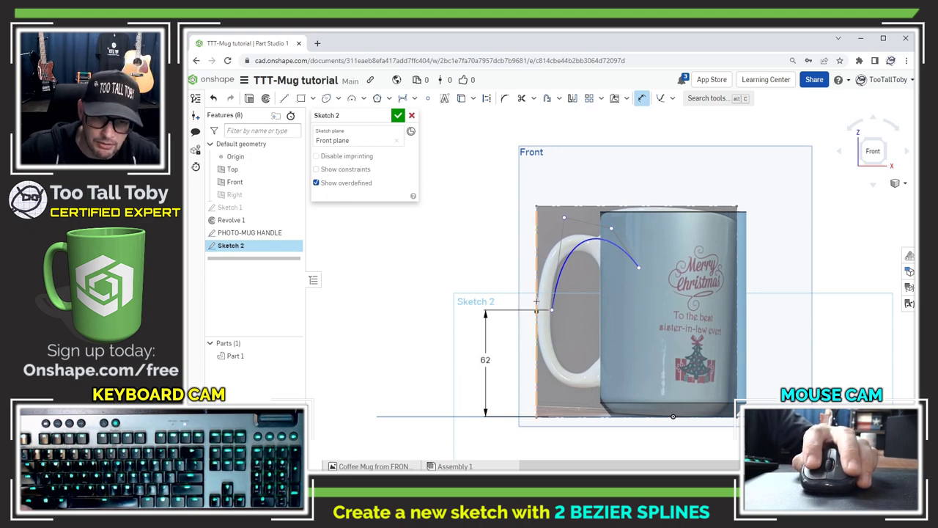
Step: Dimension the spline's start point 8.75 mm from the handle-side vertical edge of the image rectangle
left_click(537, 301)
left_click(551, 309)
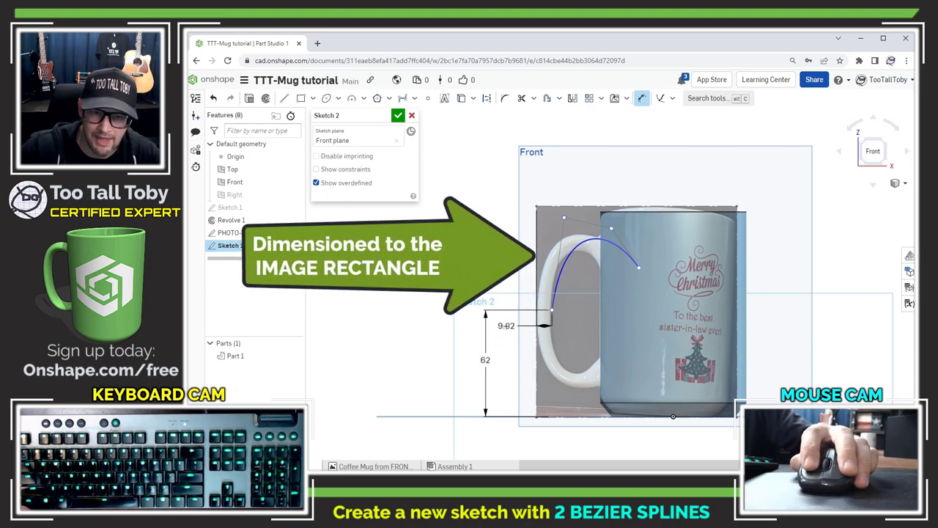
left_click(506, 325)
type("8.75")
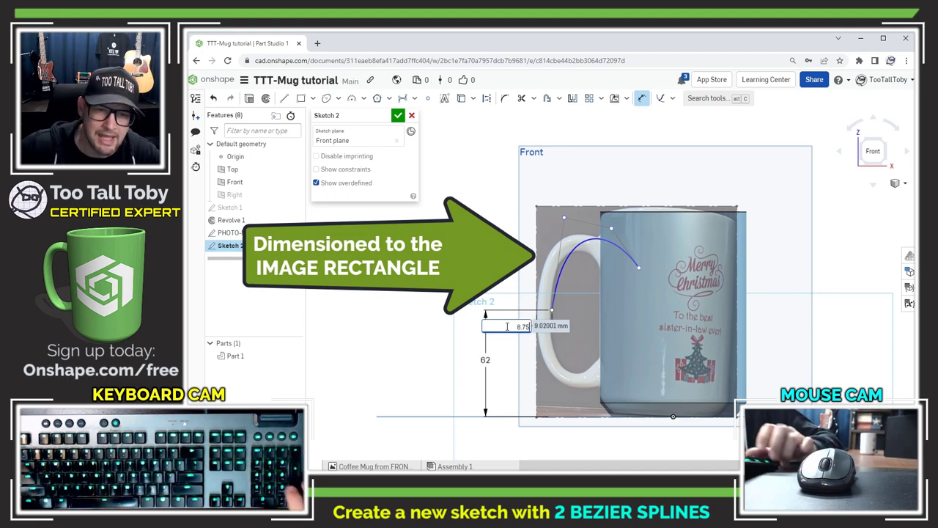
key("Return")
scroll(606, 287, "up", 1)
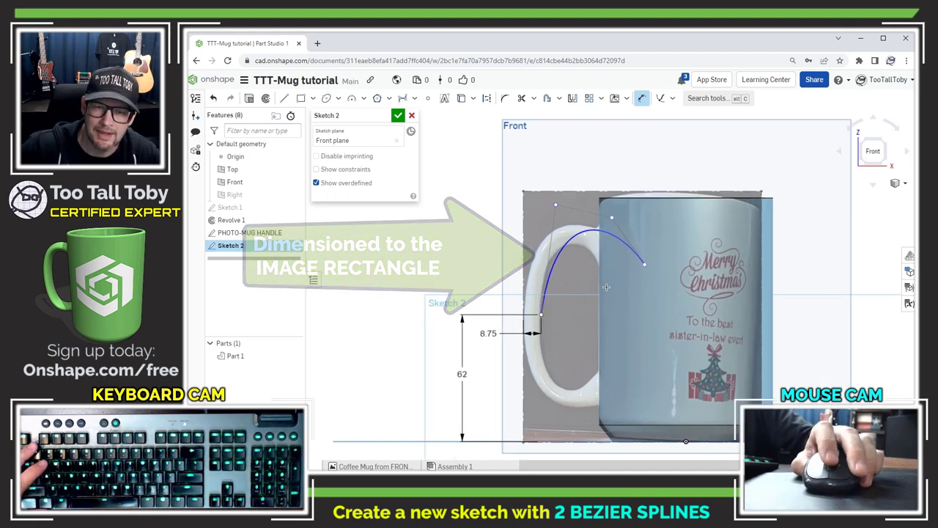
Step: Constrain the spline's start point and its adjacent control point to be vertically aligned
scroll(607, 287, "up", 1)
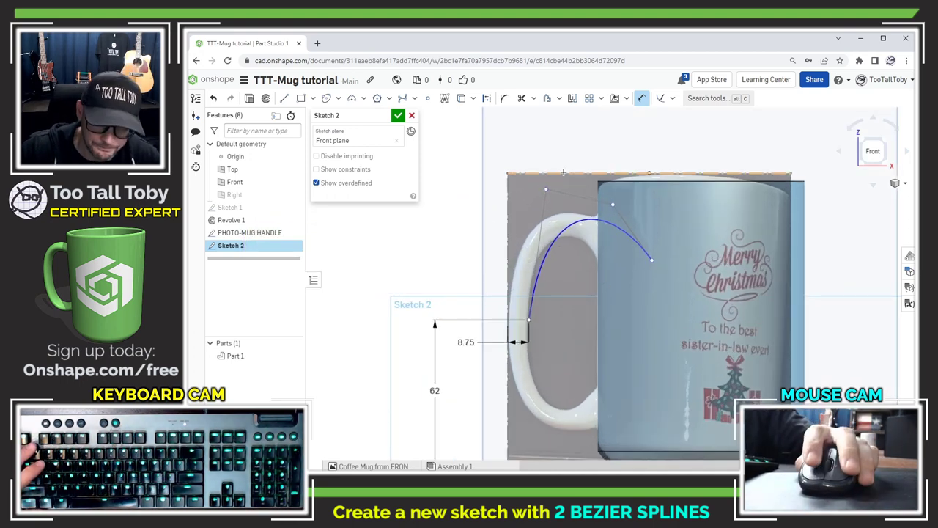
key("Escape")
mouse_move(546, 188)
left_mouse_down()
mouse_move(561, 184)
mouse_move(516, 172)
mouse_move(522, 187)
mouse_move(547, 184)
left_mouse_up()
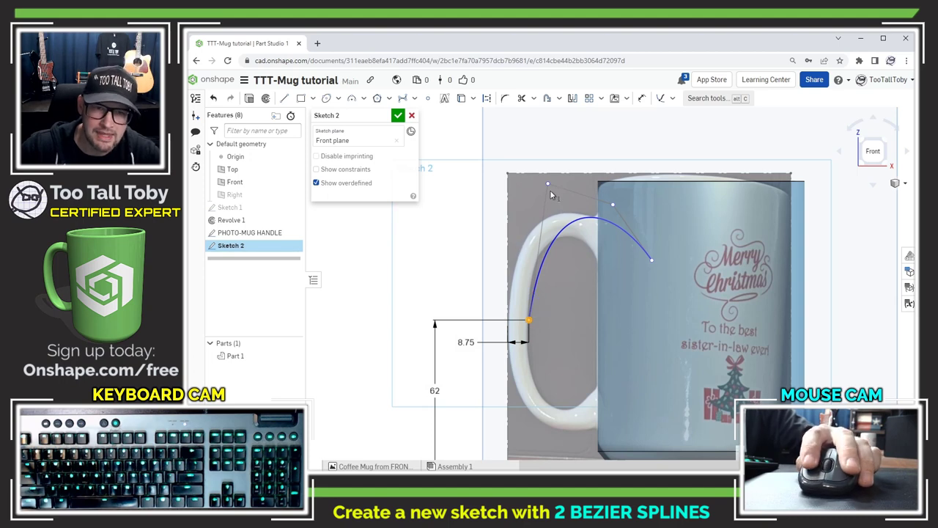
key("v")
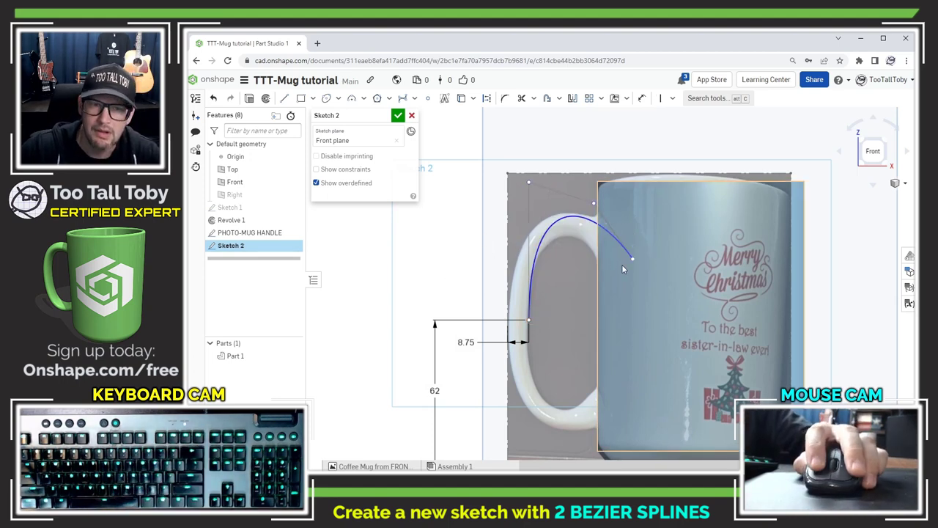
Step: Reshape the inner spline with its control points and end point so it follows the handle's inner edge into the mug body
left_click_drag(596, 205, 585, 213)
left_click_drag(632, 259, 632, 285)
left_click_drag(530, 188, 519, 219)
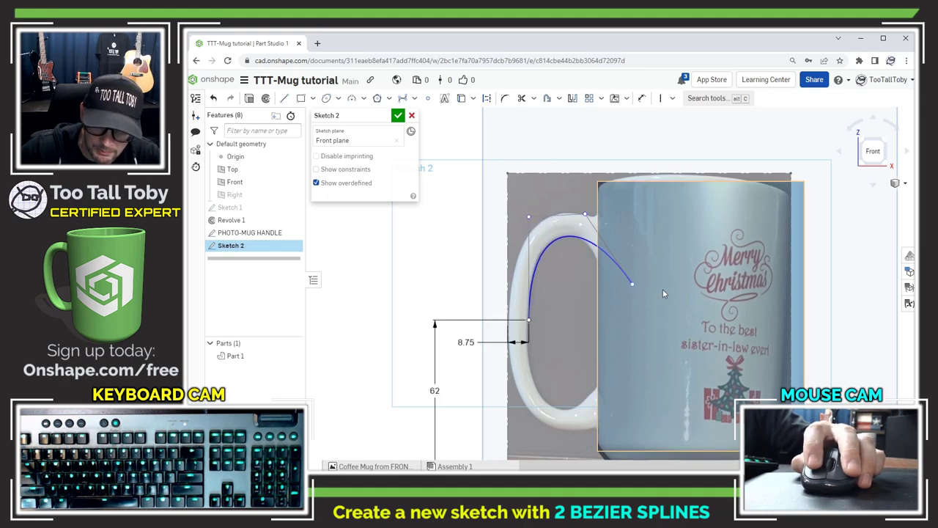
left_click_drag(629, 276, 621, 264)
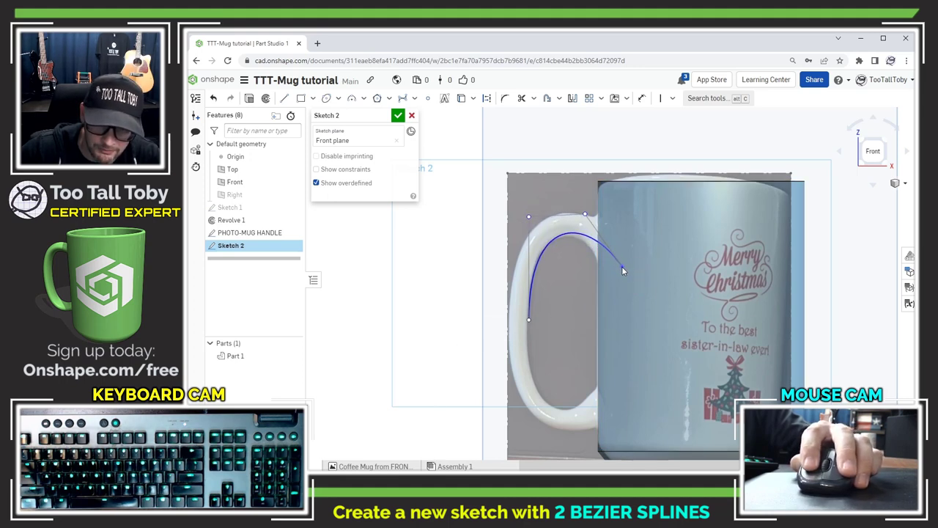
mouse_move(586, 214)
left_mouse_down()
mouse_move(590, 224)
mouse_move(582, 222)
left_mouse_up()
left_click_drag(625, 265, 626, 270)
scroll(586, 254, "up", 5)
scroll(594, 254, "up", 1)
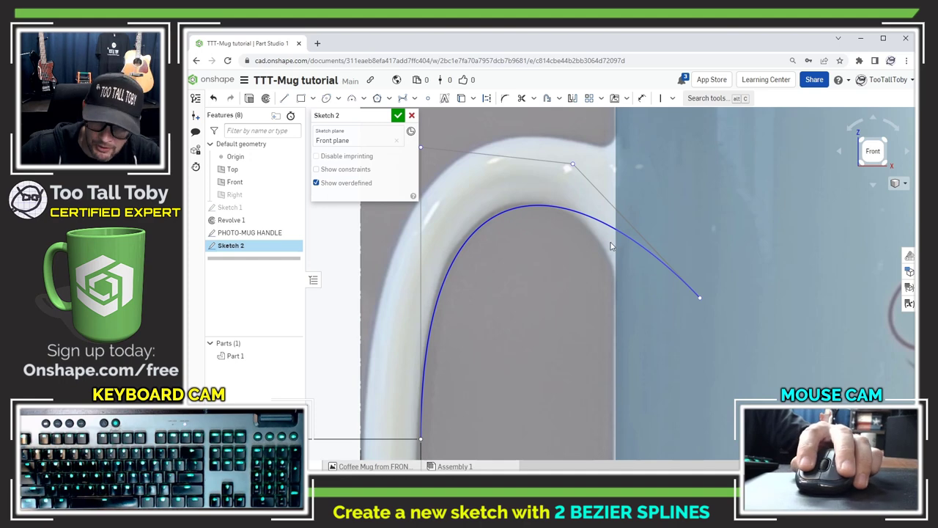
scroll(481, 220, "down", 2)
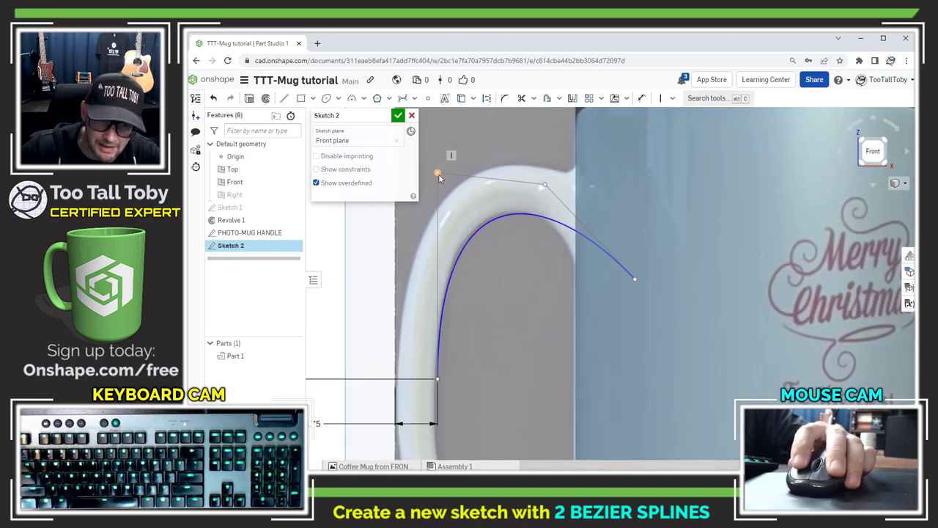
left_click_drag(438, 176, 437, 170)
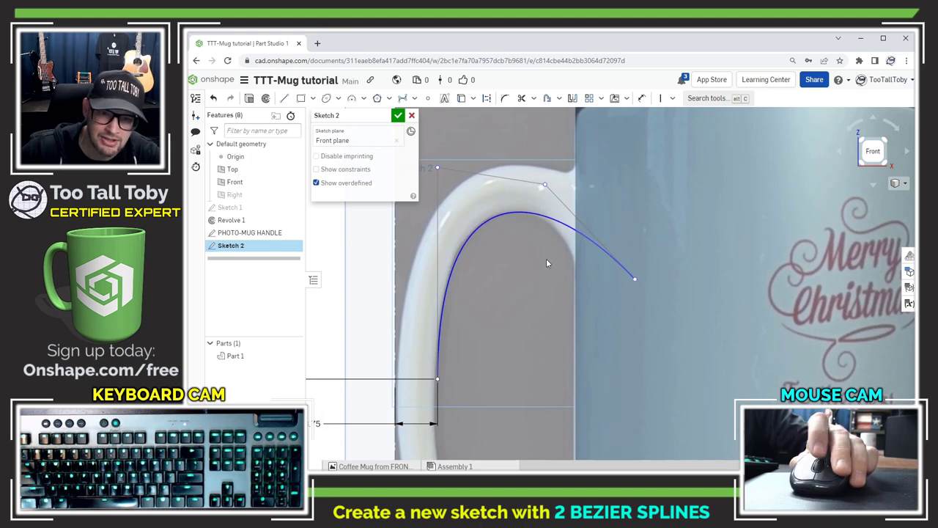
Step: Draw a second four-point Bezier spline for the handle's outer curve, starting on the image rectangle's vertical edge and ending inside the mug
scroll(546, 261, "down", 3)
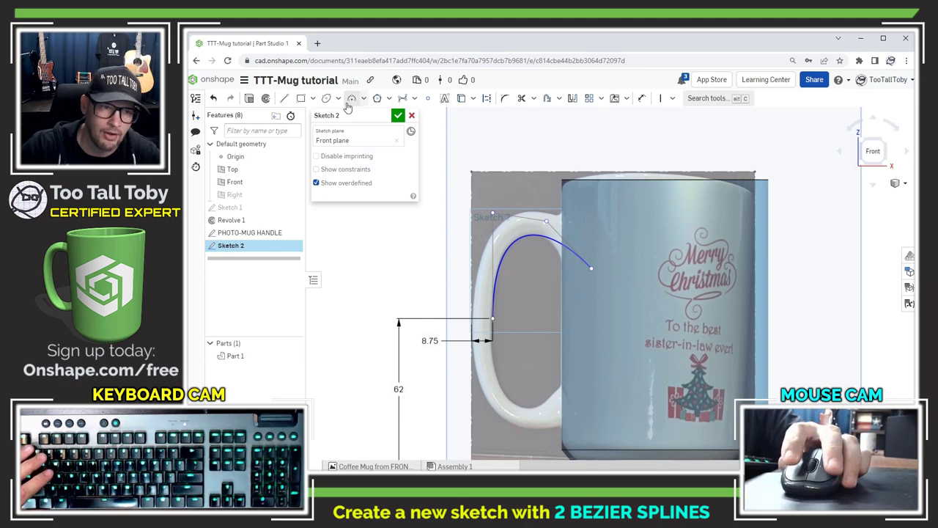
left_click(472, 309)
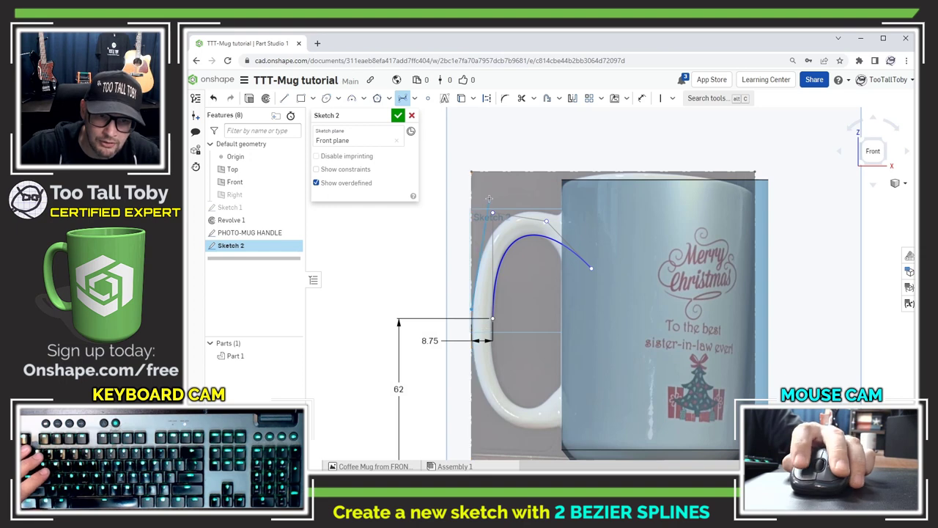
left_click(576, 151)
left_click(586, 146)
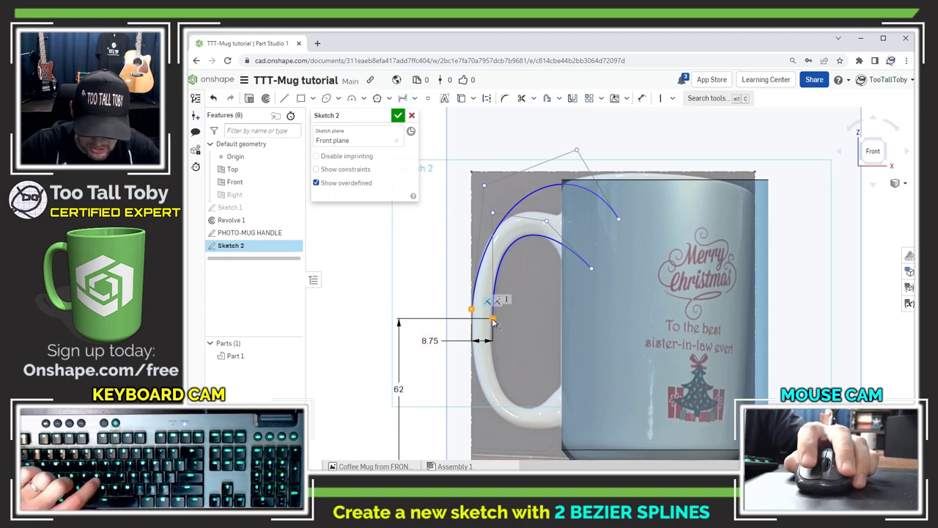
Step: Constrain the start points of the outer and inner splines to be horizontally aligned
key("h")
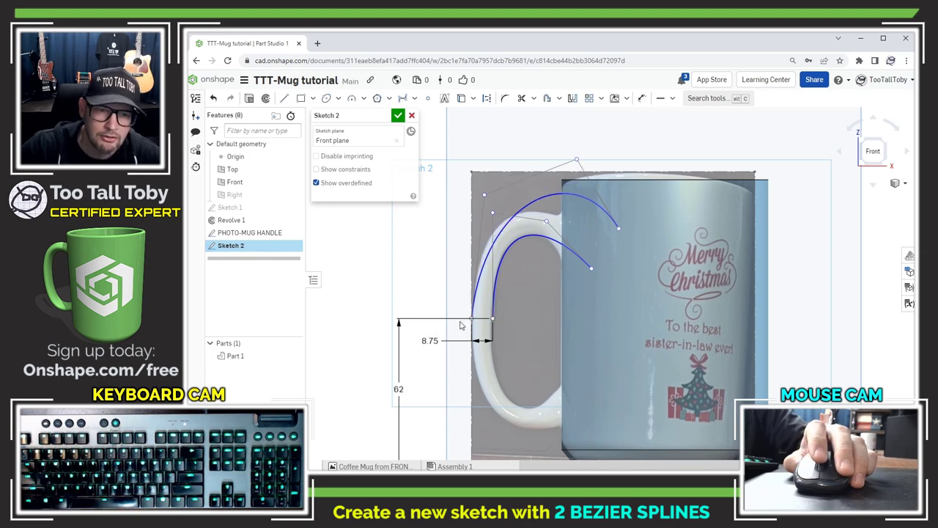
scroll(461, 322, "up", 3)
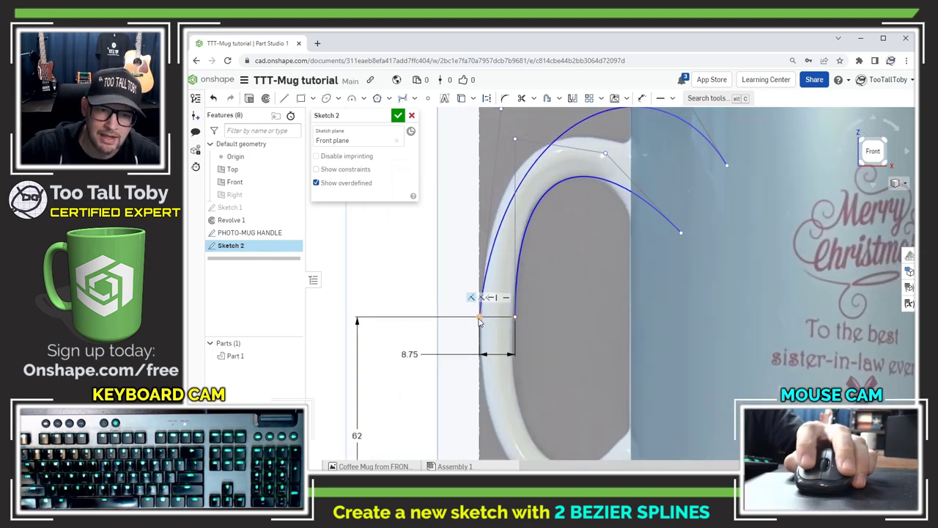
scroll(539, 269, "down", 2)
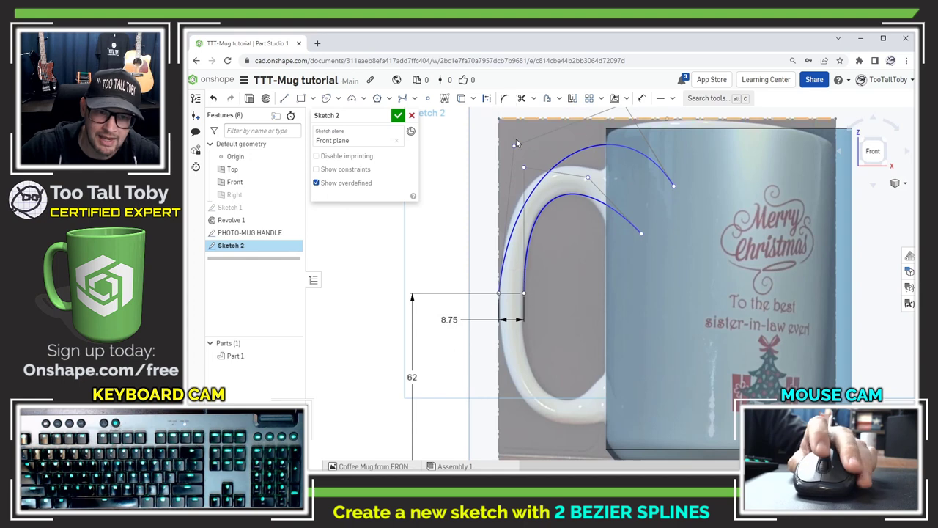
Step: Constrain the outer spline's start point and its adjacent control point to be vertically aligned
left_click(514, 147)
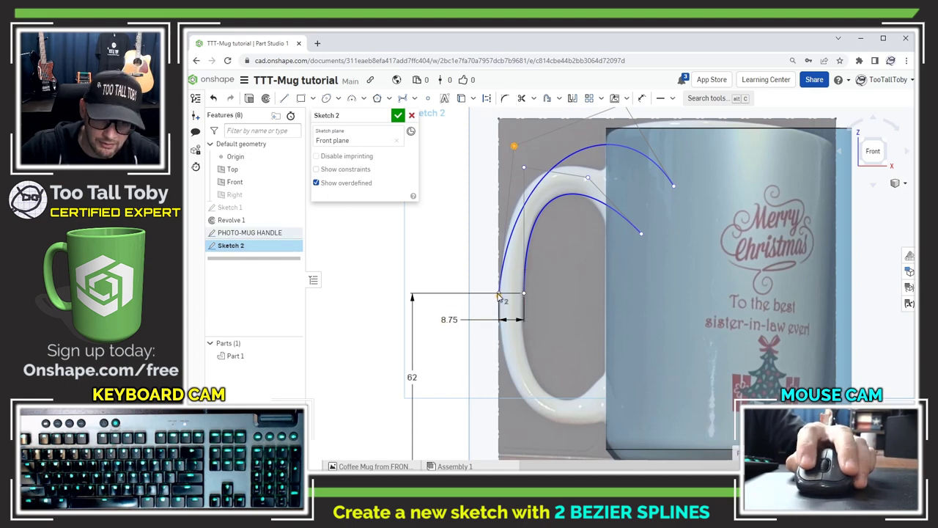
left_click(498, 294)
key("v")
Step: Reshape the outer spline with its third control point and end point to match the top of the photographed handle
scroll(655, 172, "down", 1)
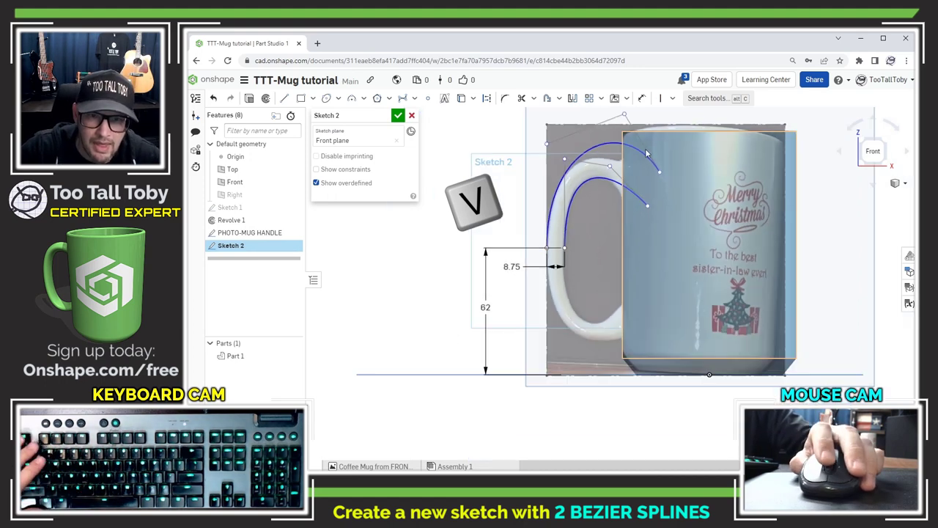
middle_click_drag(627, 114, 625, 151)
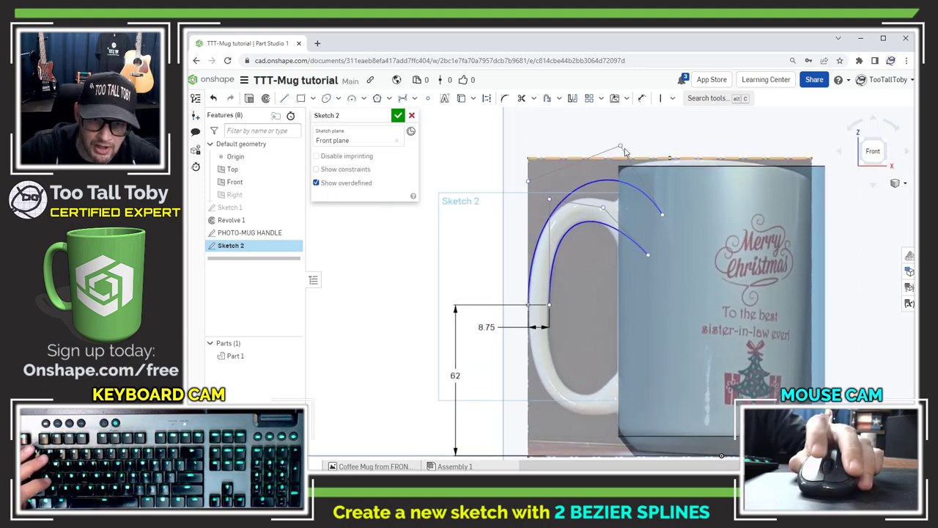
left_click_drag(622, 148, 605, 172)
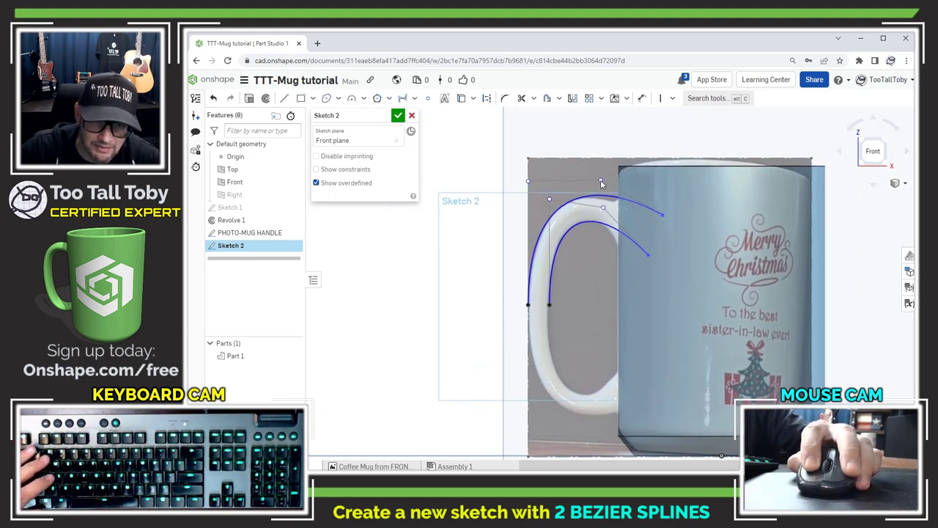
left_click_drag(654, 220, 646, 227)
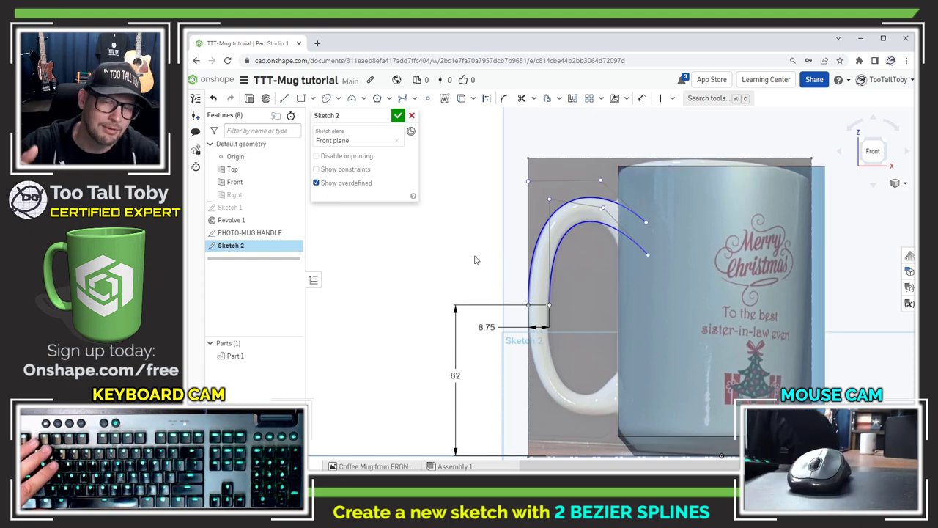
scroll(588, 279, "down", 2)
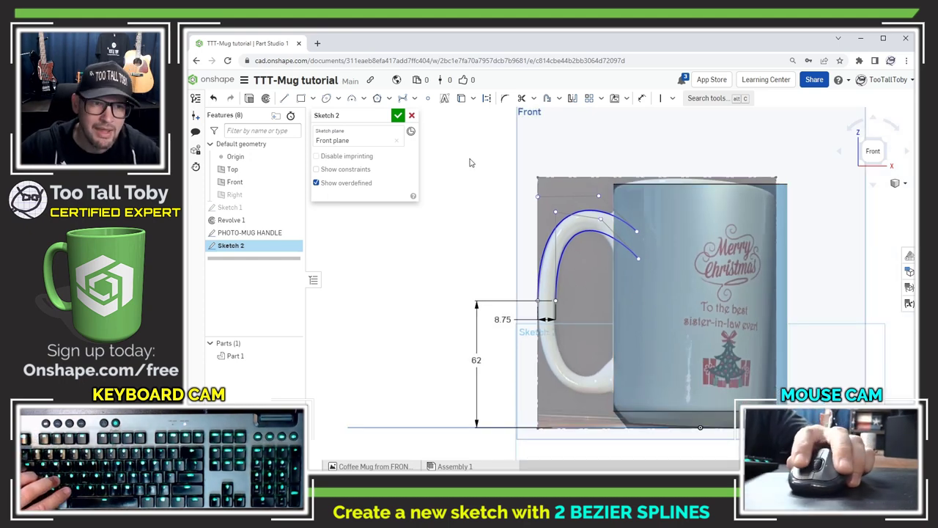
Step: Finish the spline sketch and rename it GUIDE CURVES for Handle
left_click(397, 115)
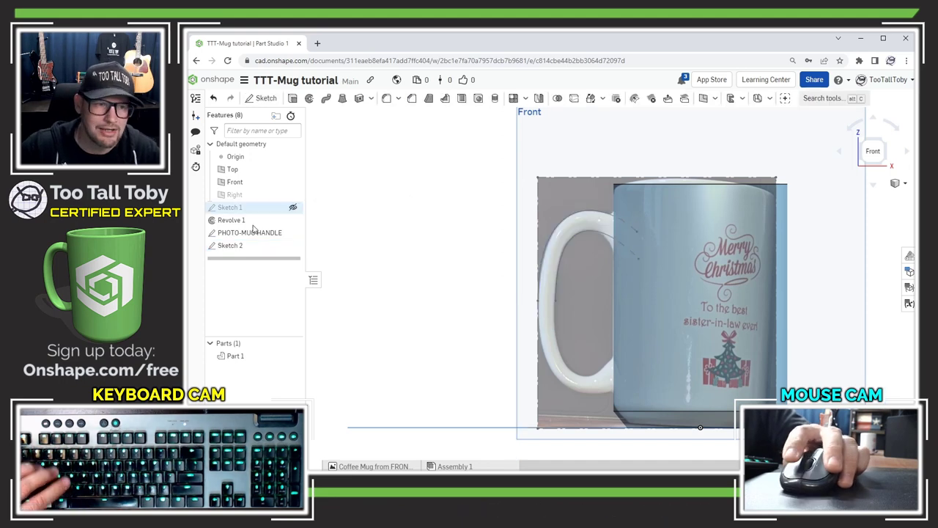
left_click(232, 247)
key("shift+n")
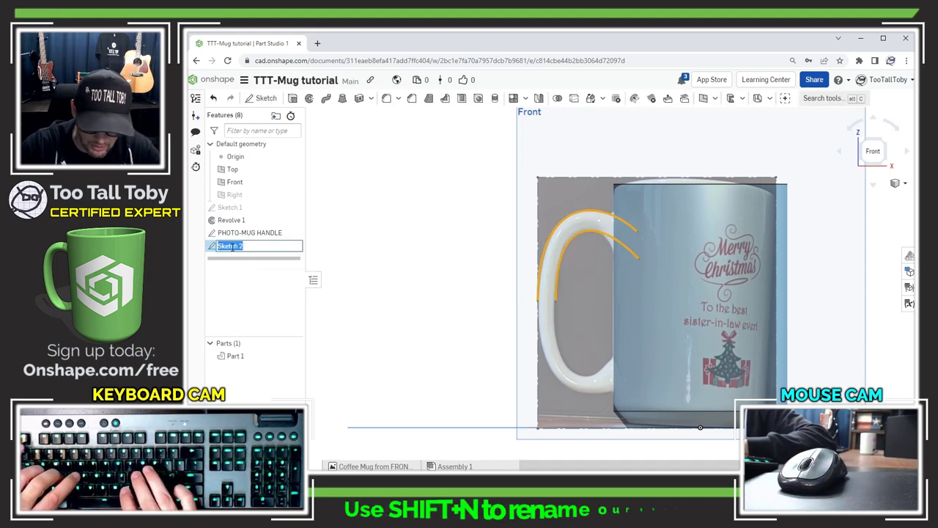
type("GUIDE CURVES")
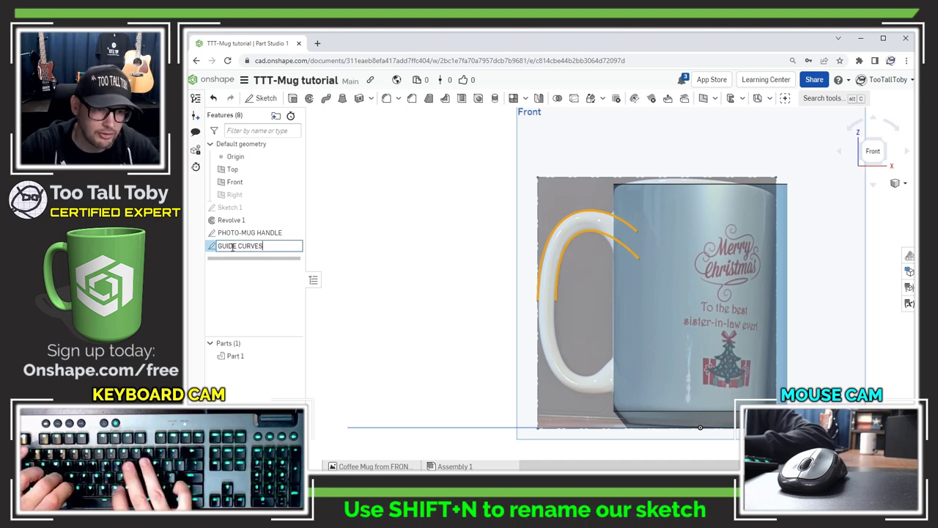
type(" for Handle")
key("Return")
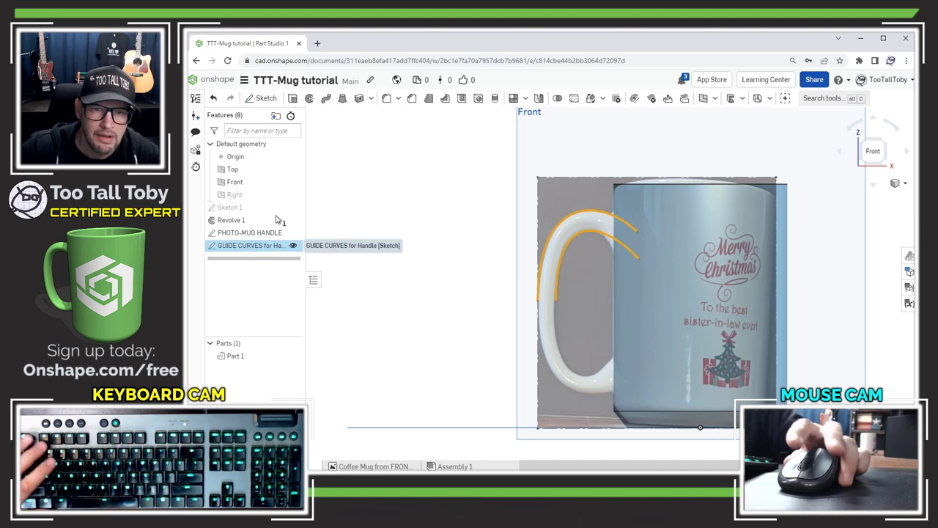
left_click(436, 207)
Step: Create a Plane point construction plane parallel to the Top plane through the start point of the handle's outer guide curve
right_click_drag(457, 274, 492, 306)
middle_click_drag(493, 306, 494, 295)
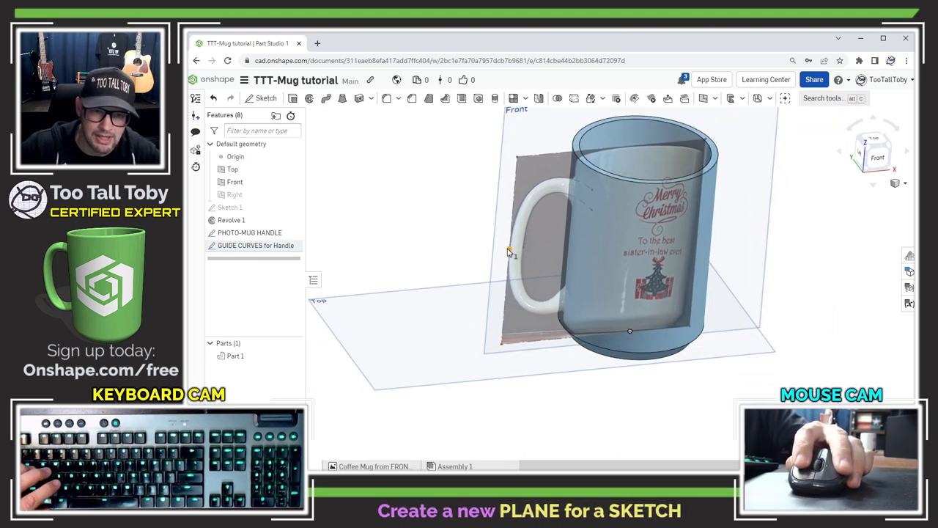
left_click(705, 101)
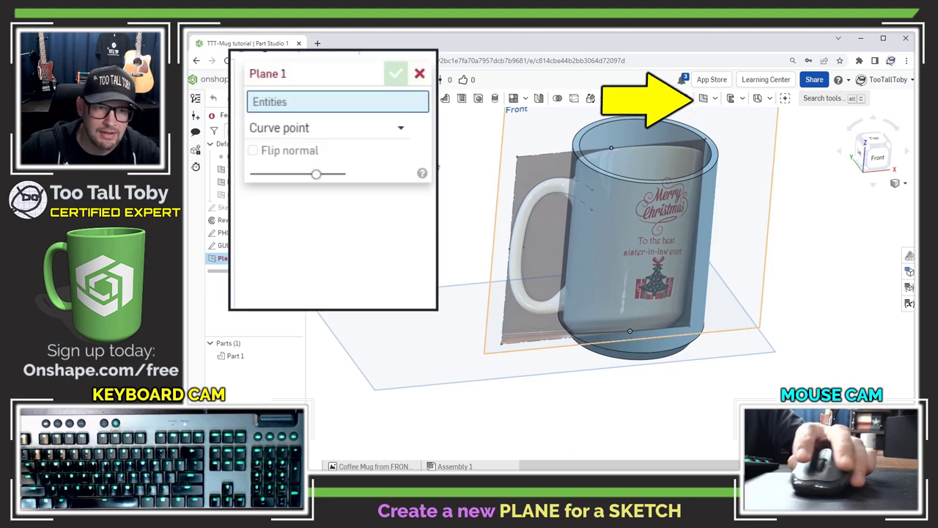
left_click(385, 126)
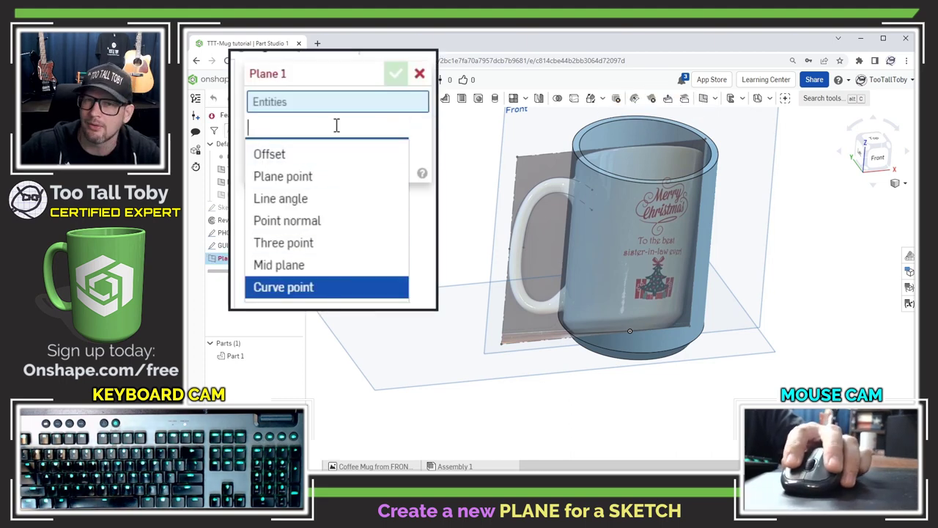
left_click(298, 179)
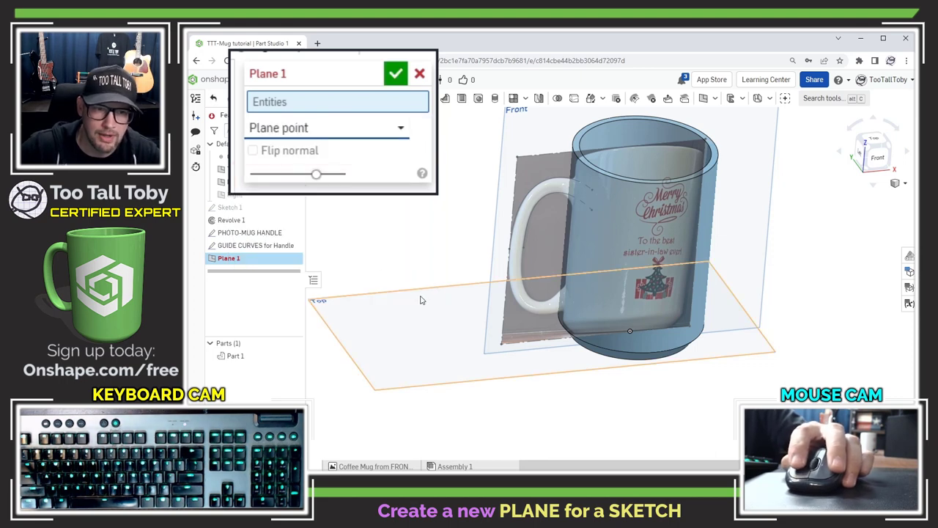
left_click(416, 297)
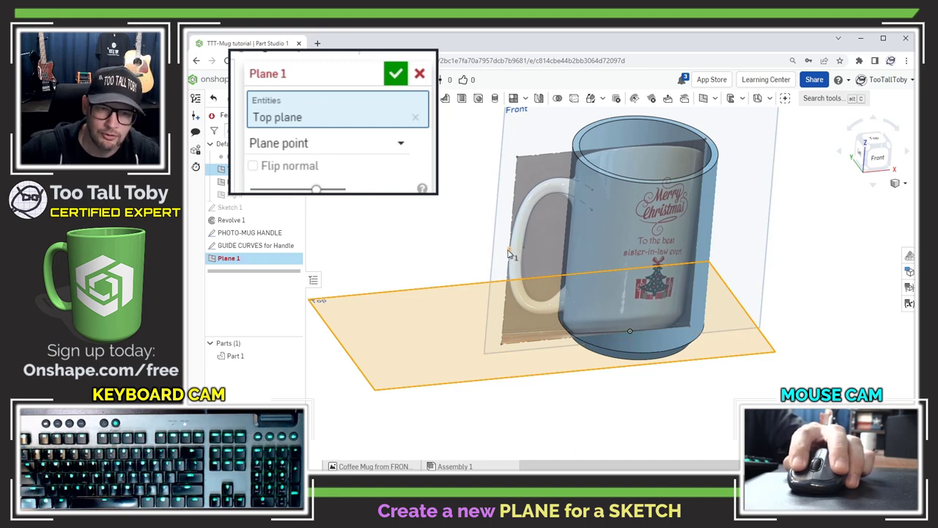
left_click(509, 253)
middle_click_drag(472, 262, 488, 296)
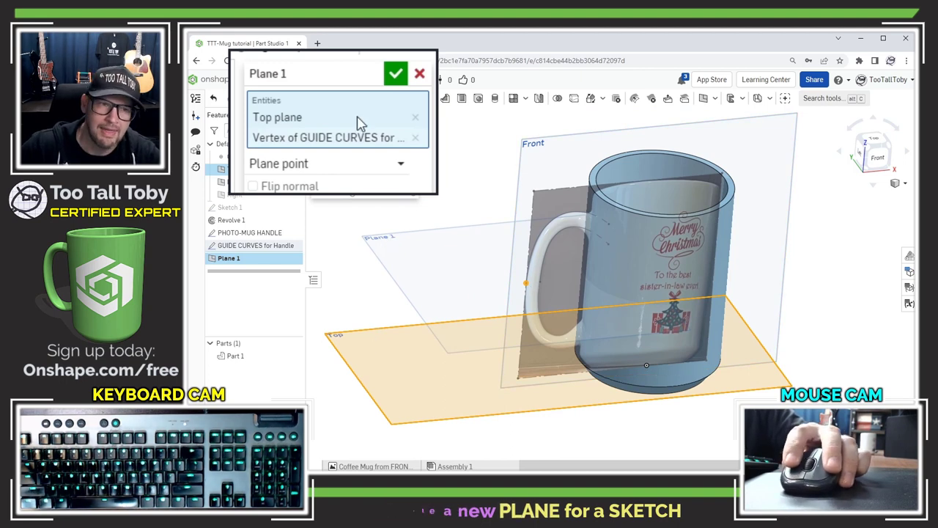
left_click(395, 73)
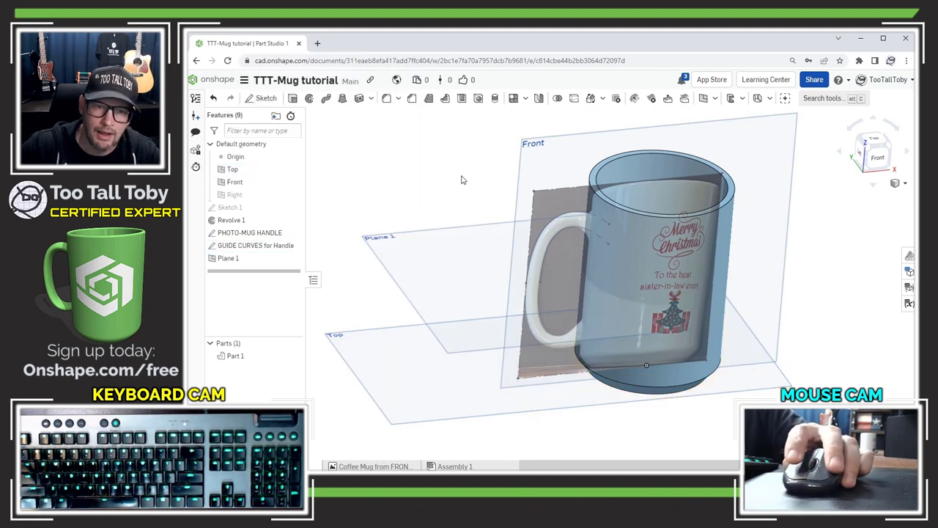
Step: Start a sketch on the new plane through the handle and draw a freehand ellipse beside the handle's outer edge
left_click(450, 233)
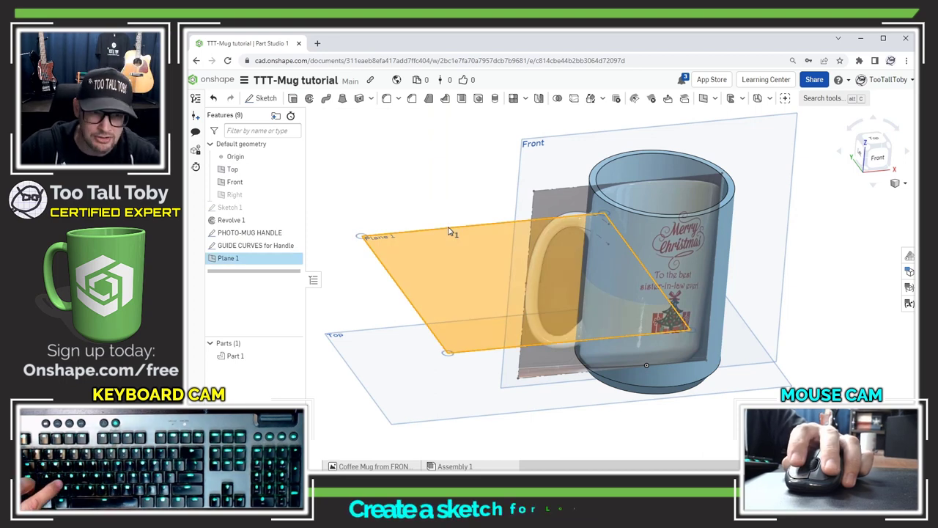
right_click(450, 232)
left_click(477, 269)
scroll(541, 279, "up", 5)
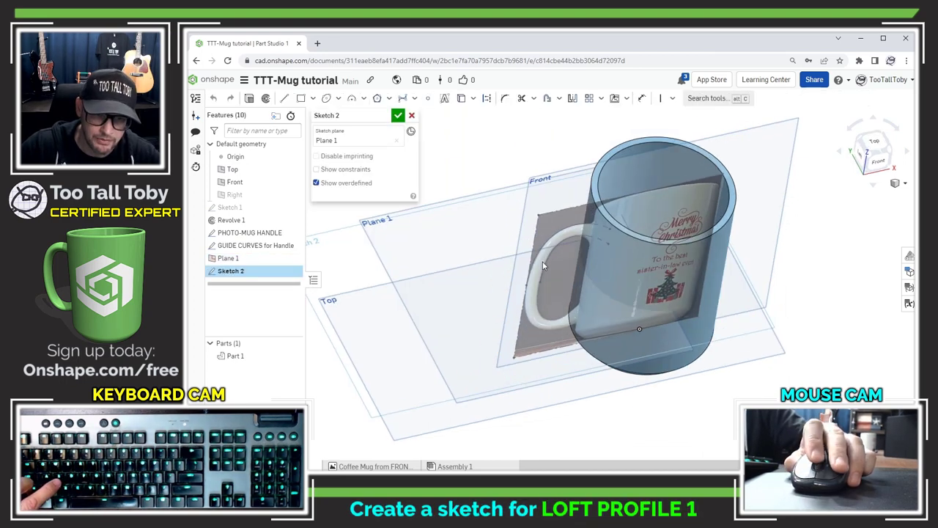
left_click(336, 99)
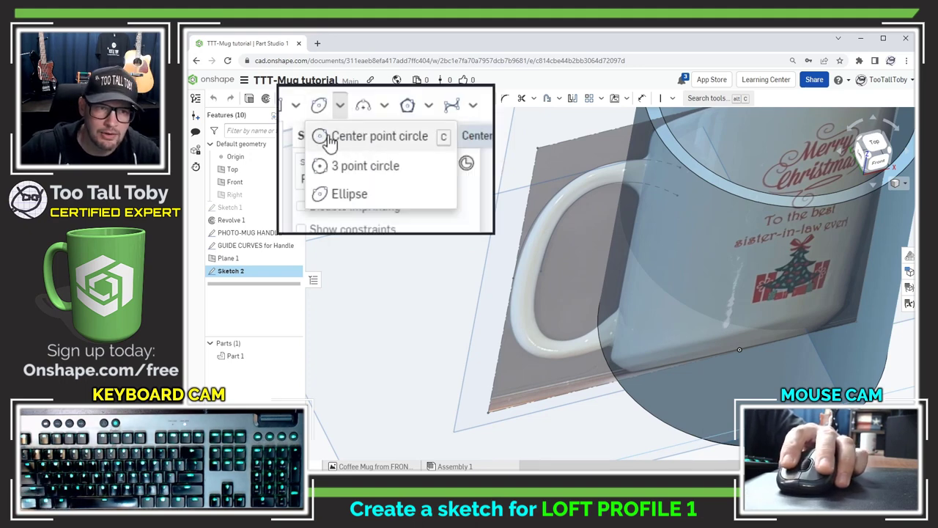
left_click(338, 194)
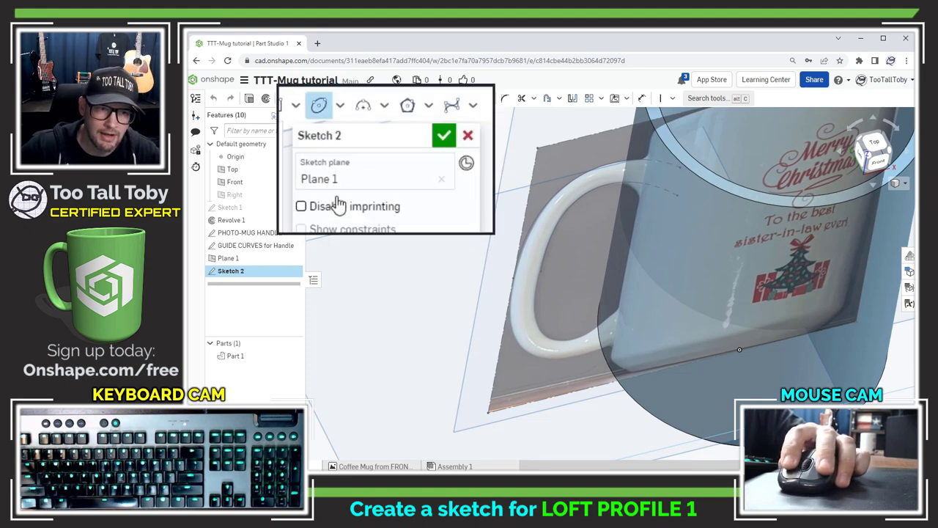
left_click(505, 254)
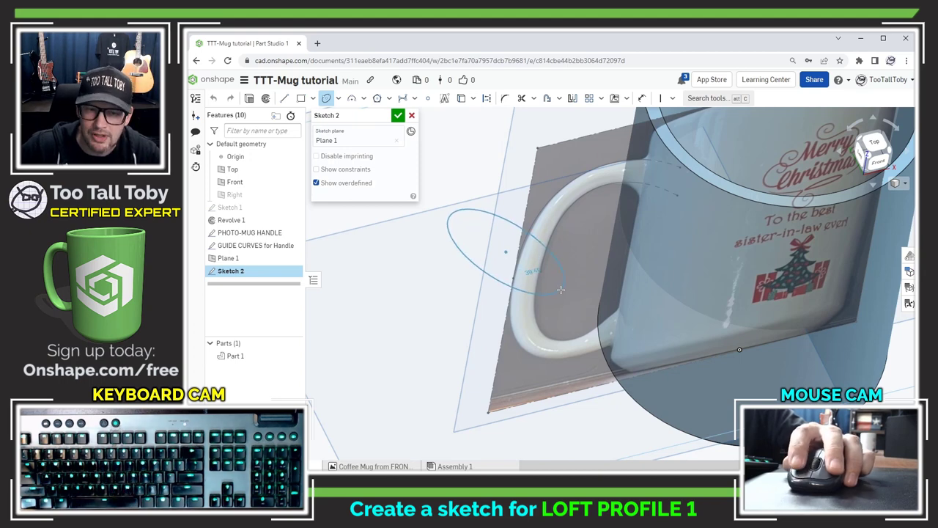
left_click(561, 271)
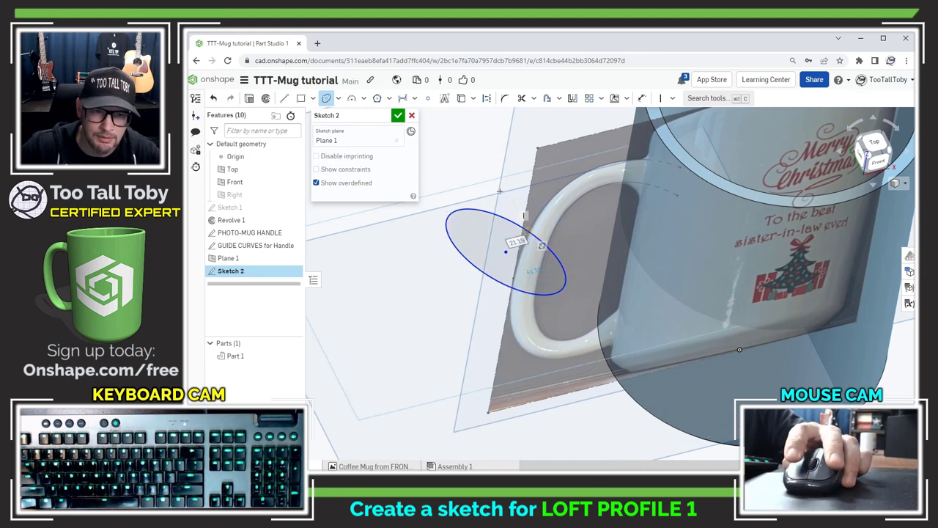
left_click(428, 102)
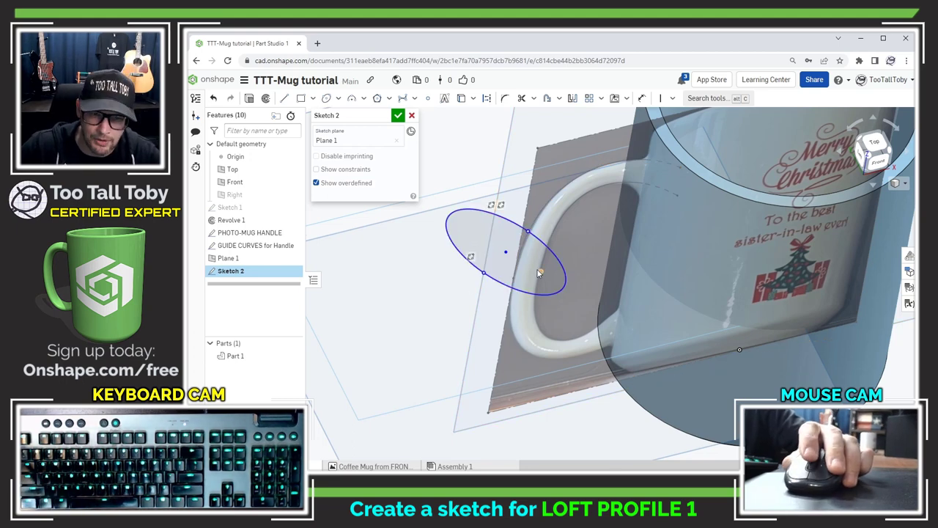
Step: Add a Pierce constraint between the ellipse's axis point nearest the mug and the inner guide curve
scroll(536, 238, "up", 1)
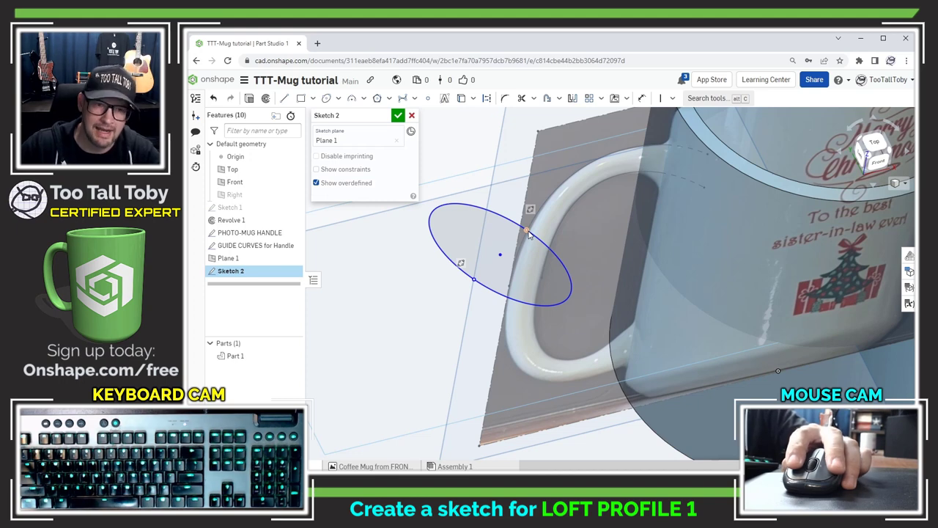
left_click(528, 233)
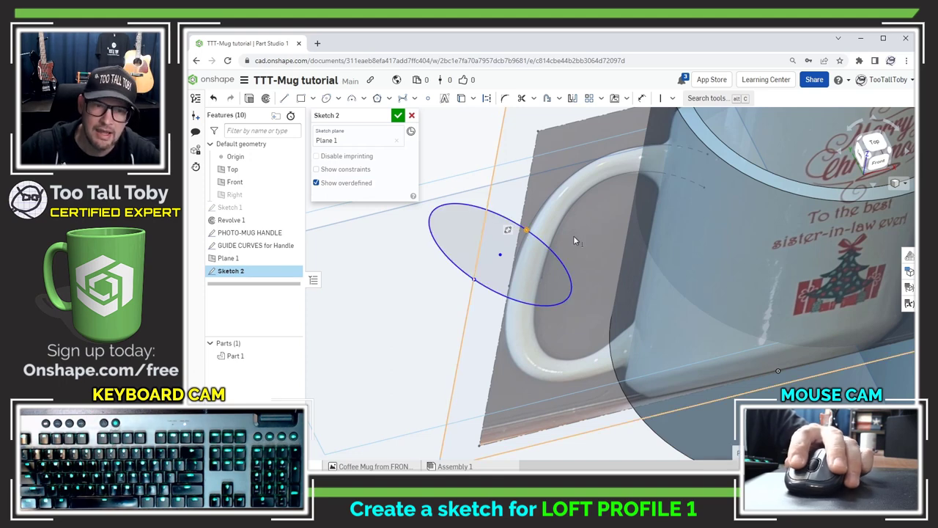
left_click(555, 233)
left_click(672, 97)
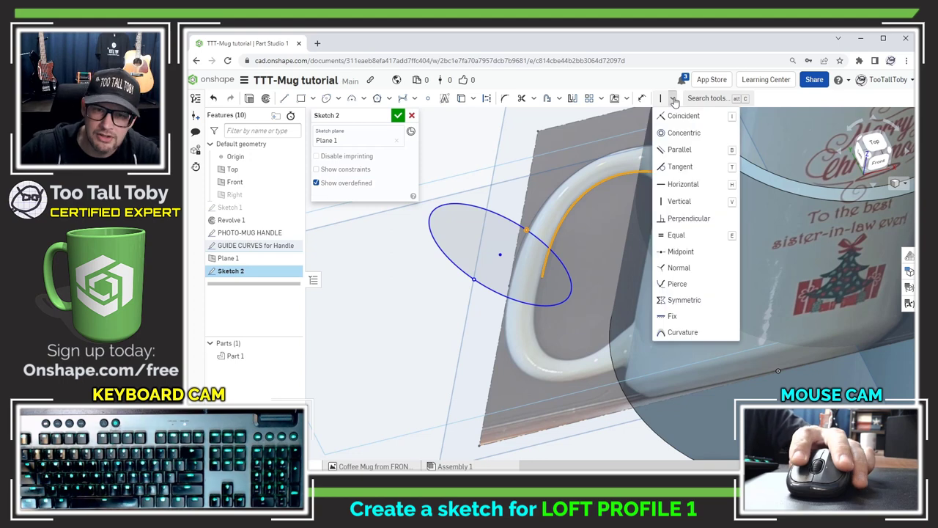
left_click(678, 285)
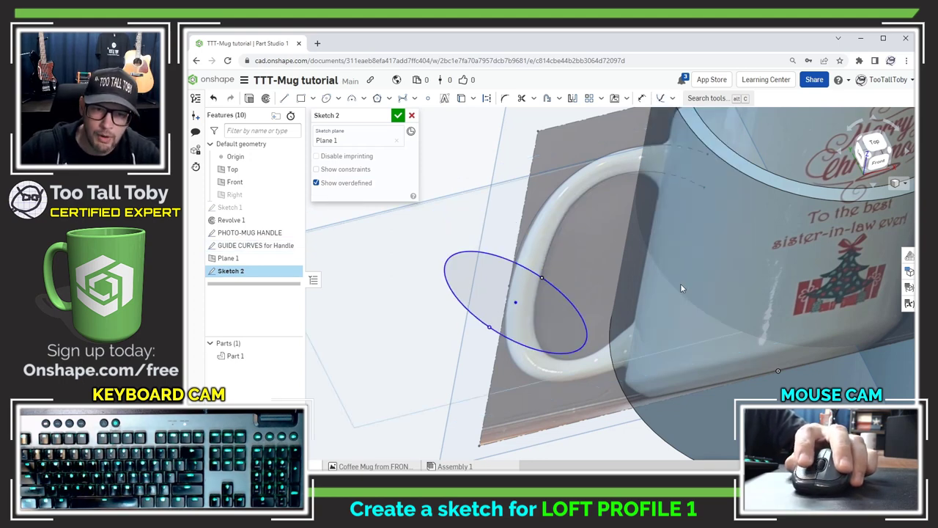
left_click(548, 248)
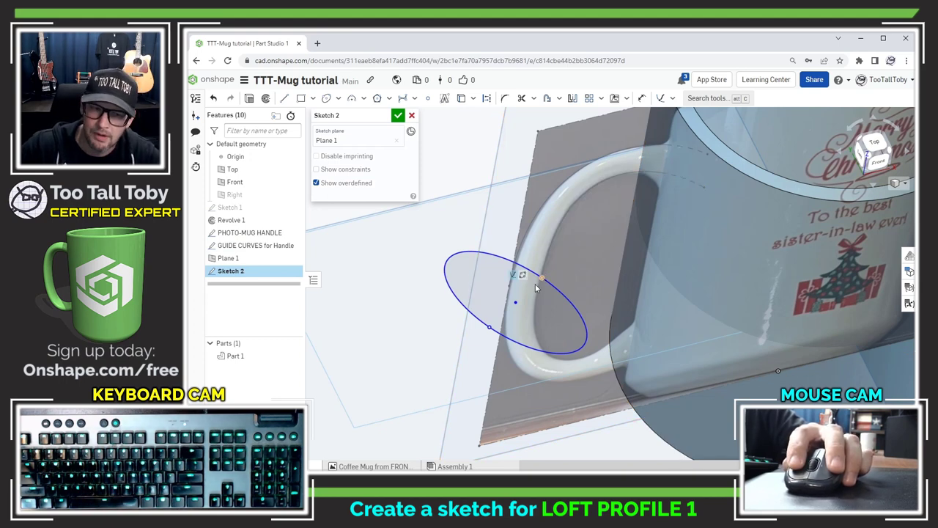
Step: Add a Pierce constraint between the ellipse's opposite axis point and the outer guide curve
left_click(490, 328)
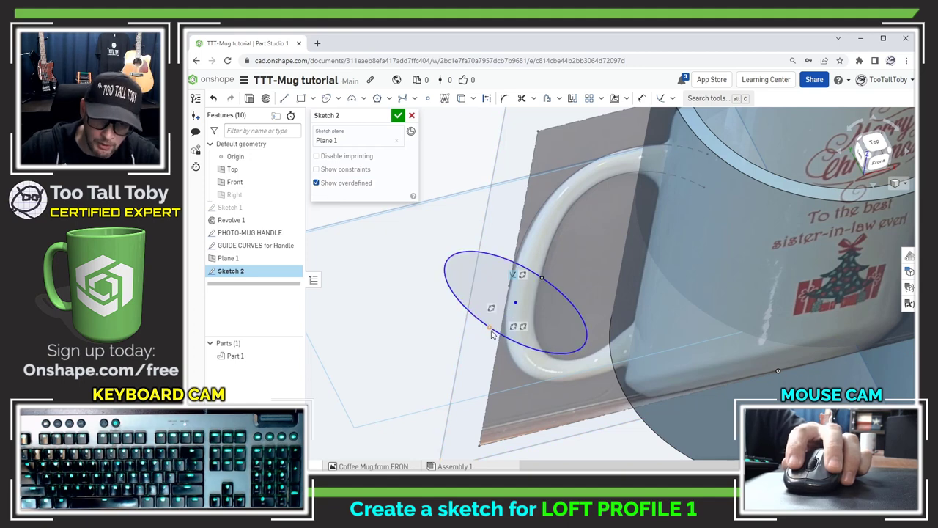
left_click(532, 230)
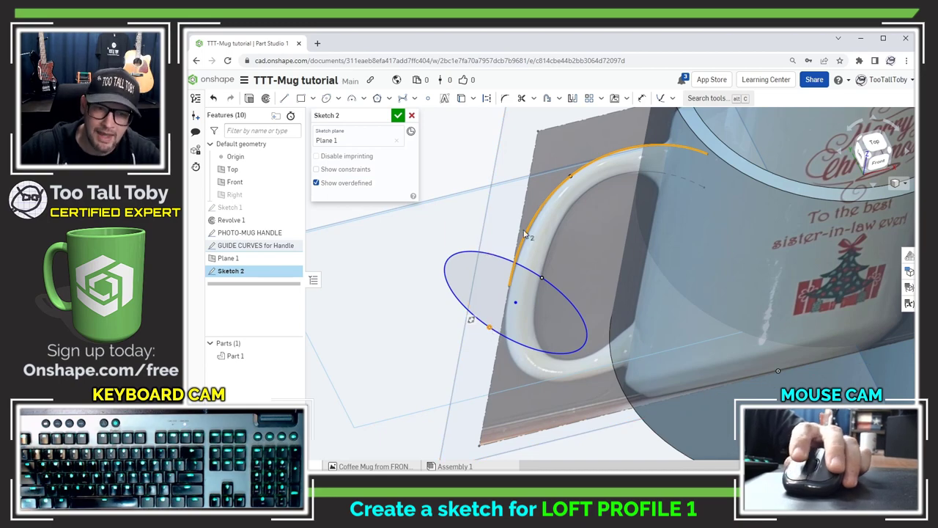
key("shift+1")
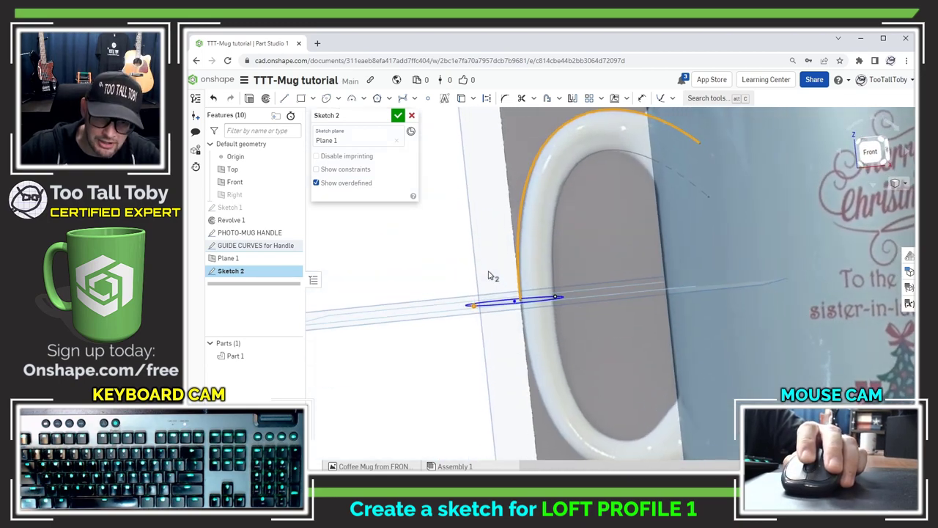
right_click_drag(491, 275, 503, 313)
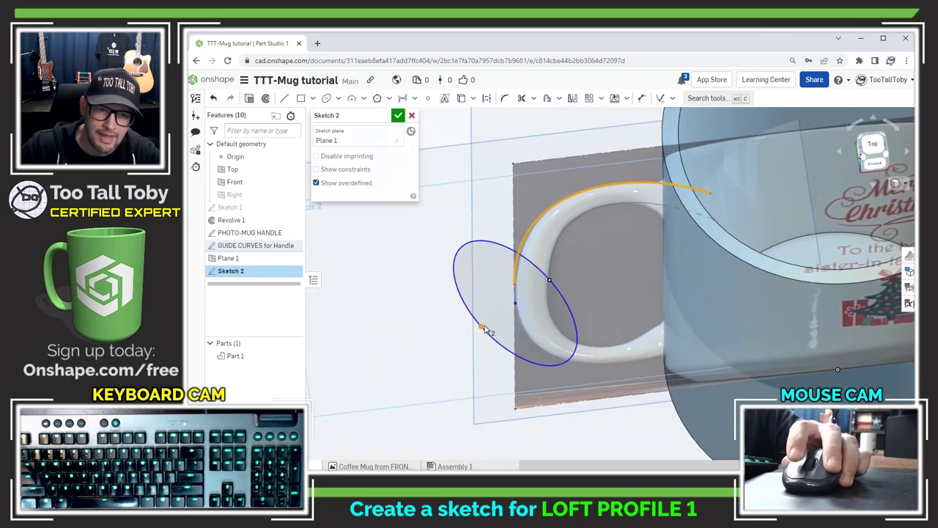
left_click(661, 103)
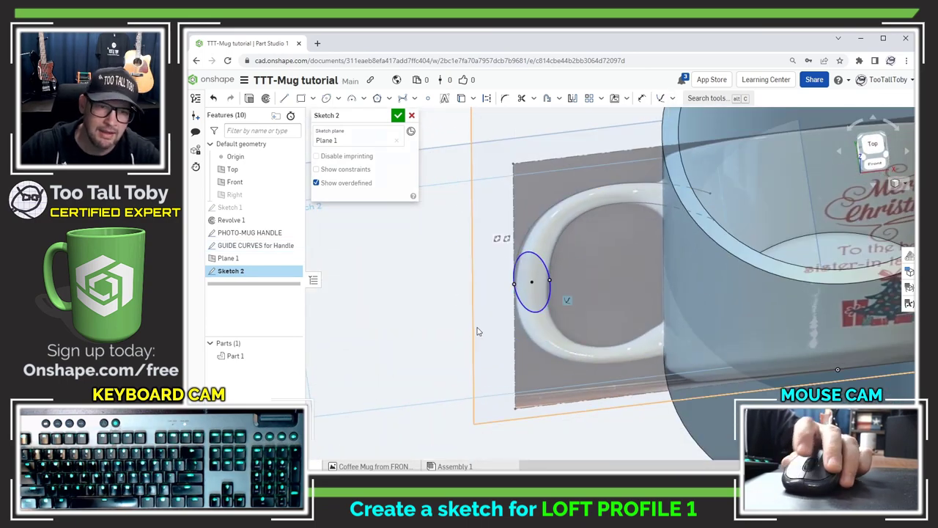
Step: Dimension the ellipse's long axis to 16.6 mm and finish the profile sketch
right_click_drag(491, 275, 500, 257)
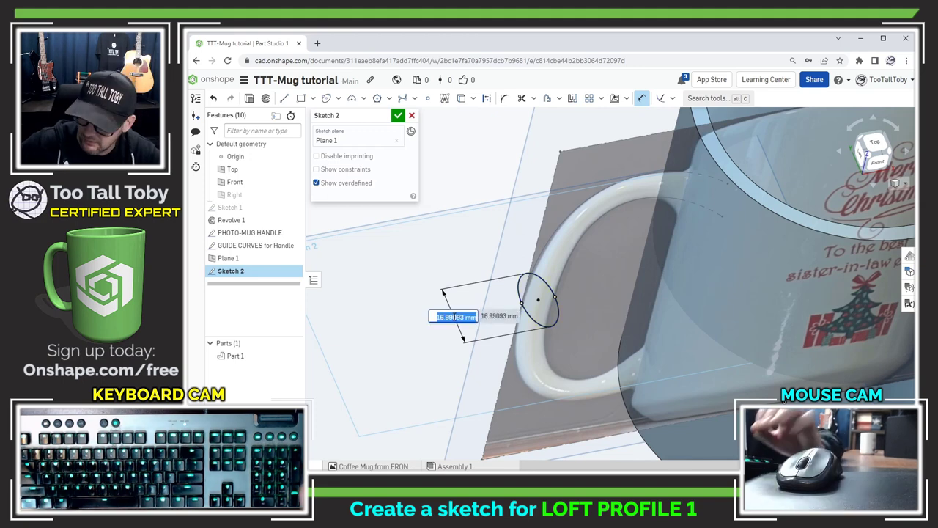
type("16.6")
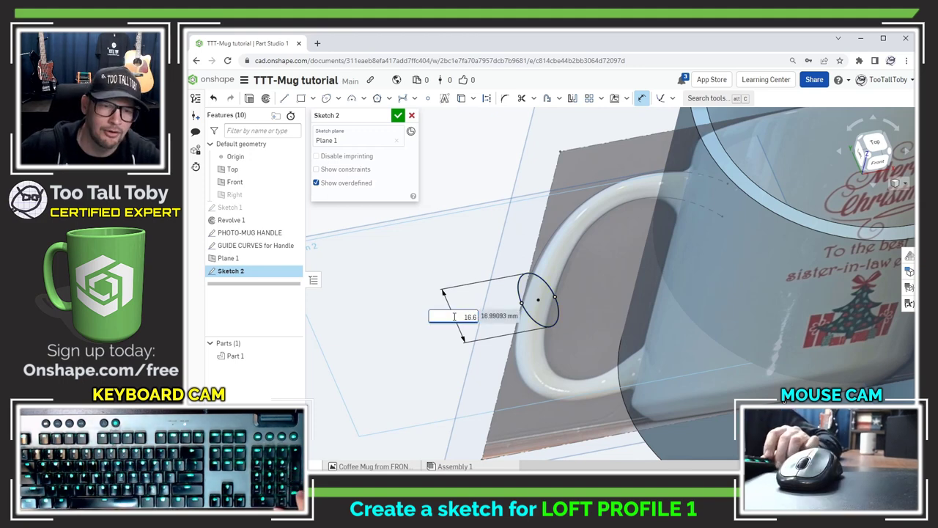
key("Return")
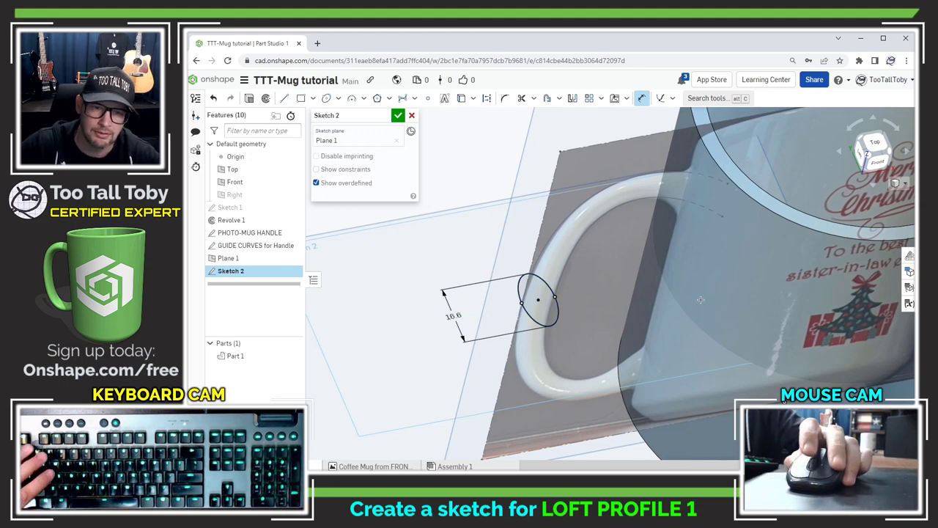
mouse_move(454, 317)
right_mouse_down()
mouse_move(616, 281)
mouse_move(654, 292)
right_mouse_up()
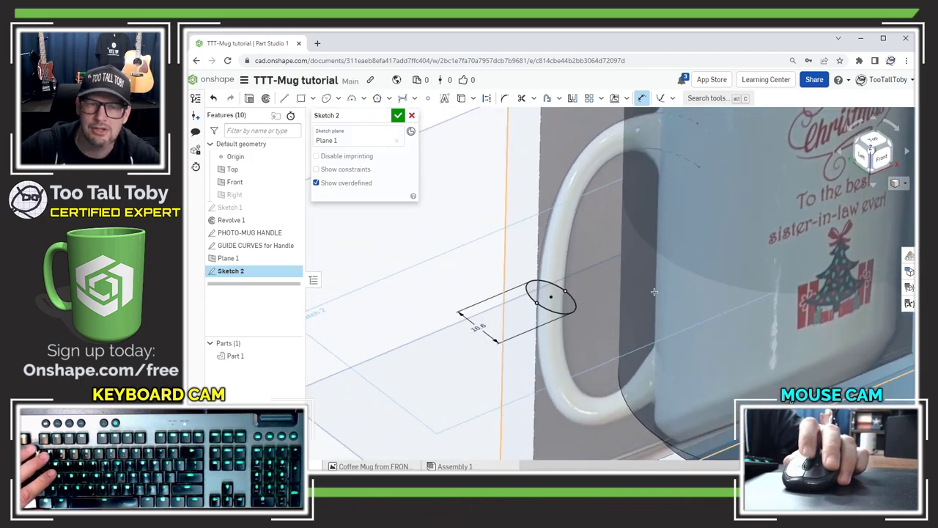
left_click(396, 117)
Step: Create a Curve point plane using the outer guide curve and its endpoint inside the mug body
key("shift+7")
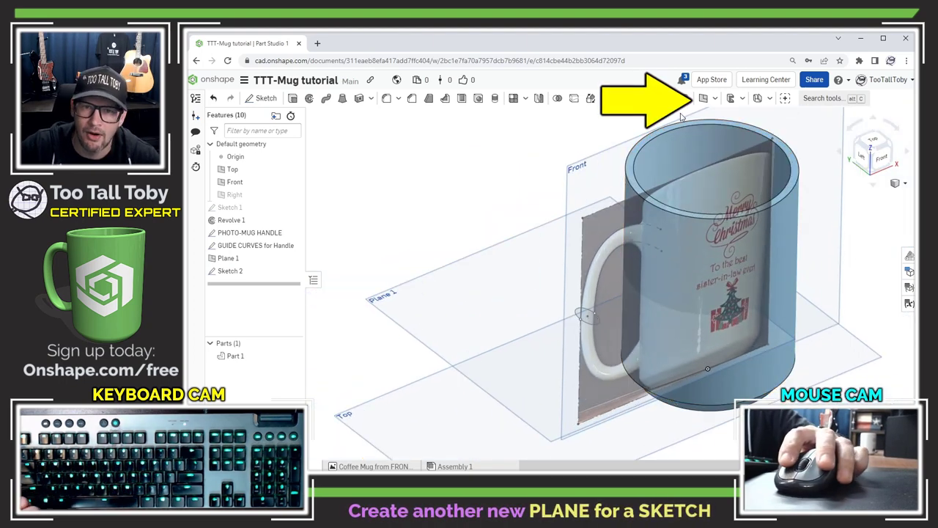
left_click(704, 100)
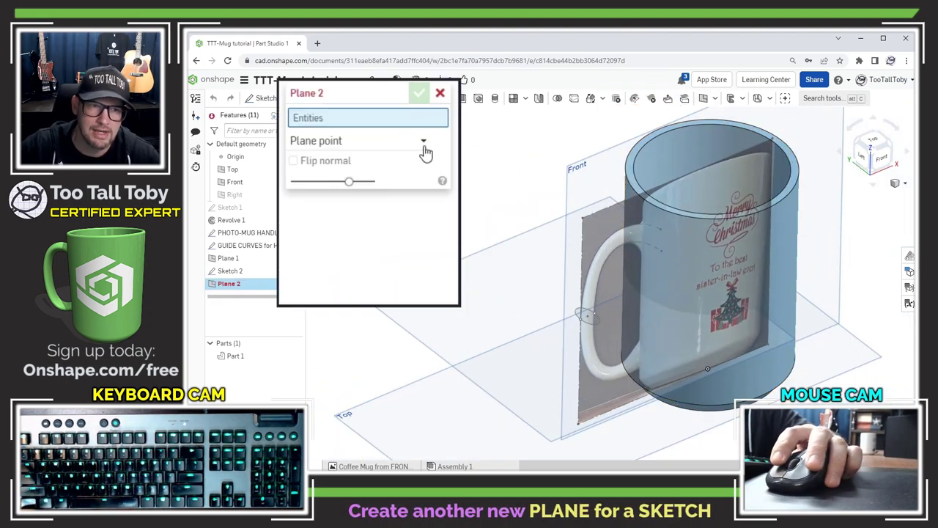
left_click(425, 144)
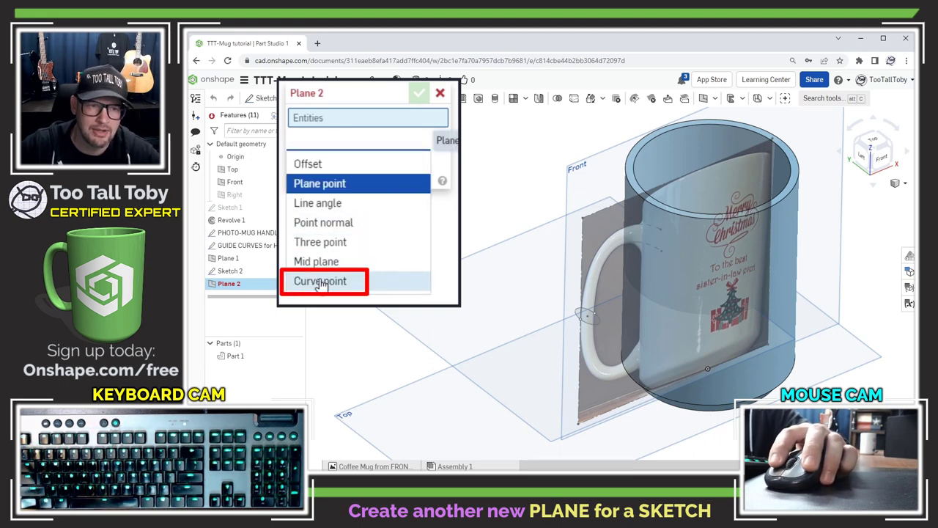
left_click(320, 285)
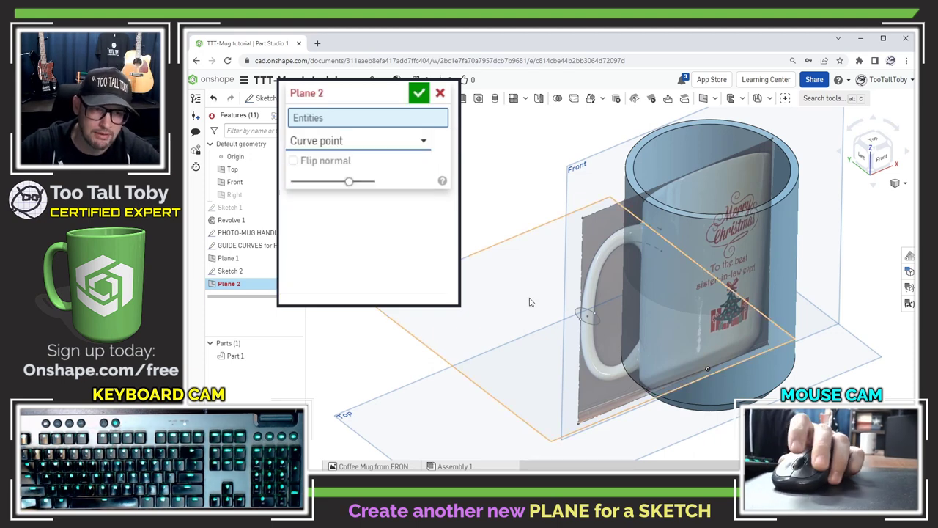
key("shift+1")
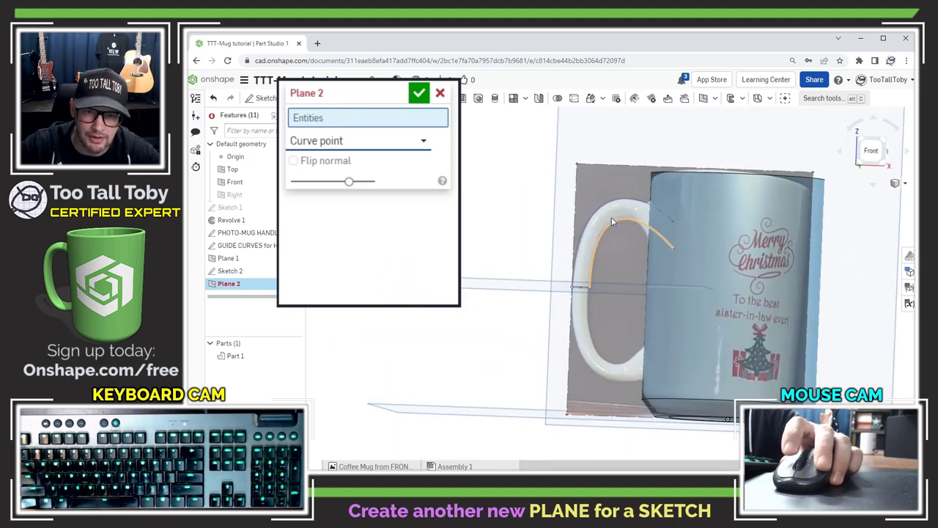
left_click(662, 215)
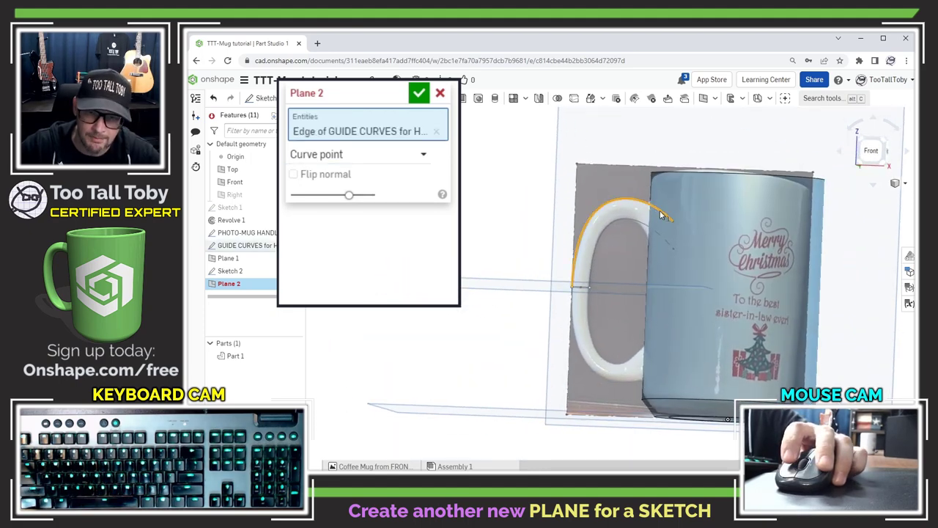
left_click(674, 224)
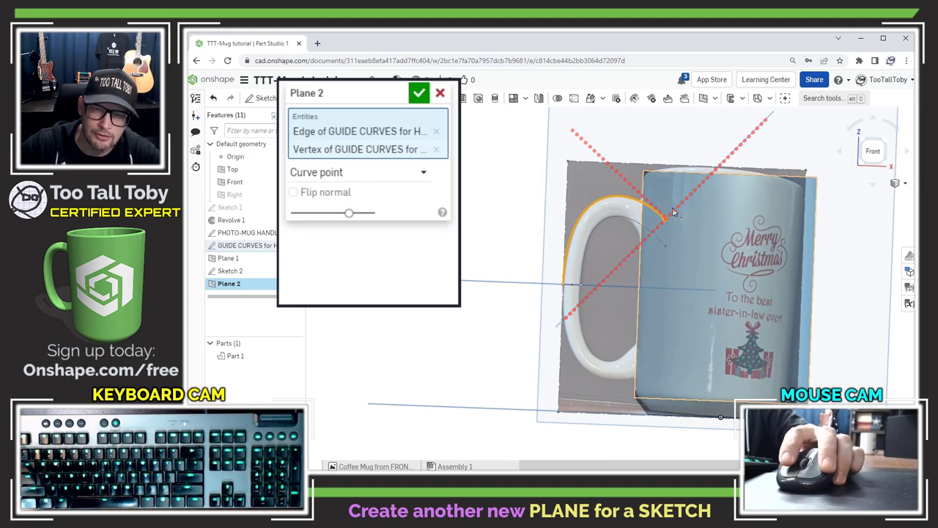
left_click(397, 116)
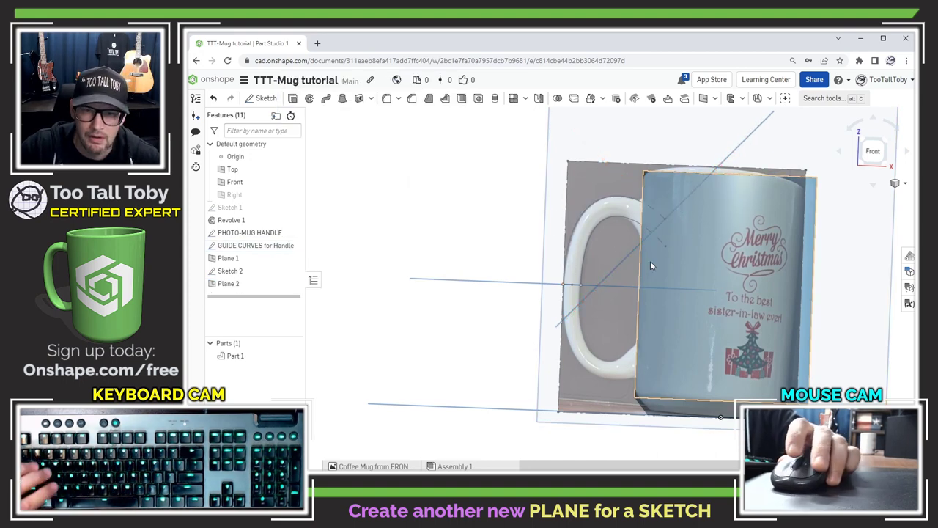
Step: Copy the ellipse profile Sketch 2 and paste it onto Plane 2
right_click_drag(718, 218, 673, 227)
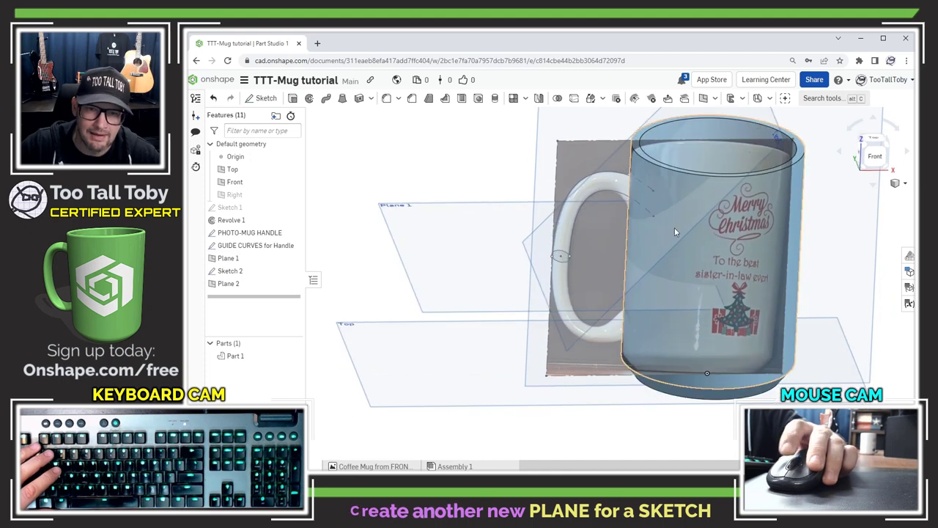
right_click_drag(655, 184, 666, 188)
scroll(666, 187, "up", 2)
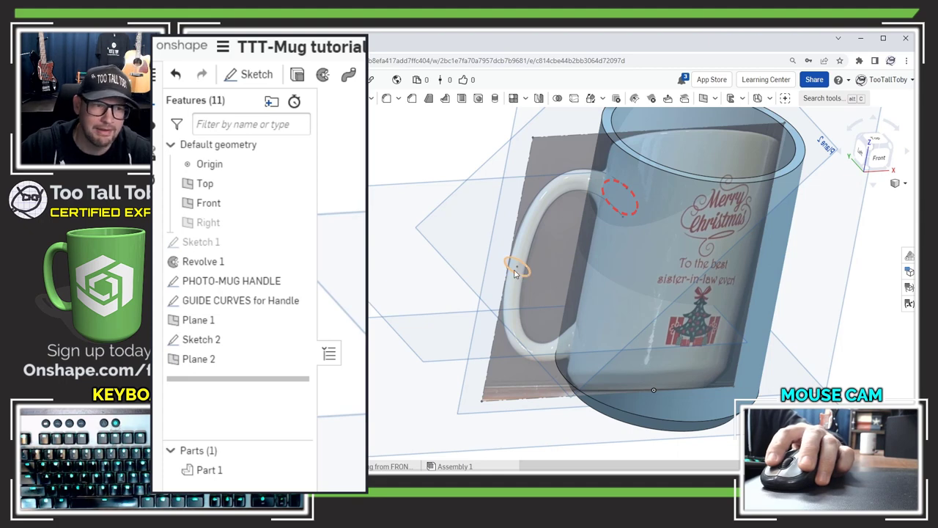
right_click(207, 343)
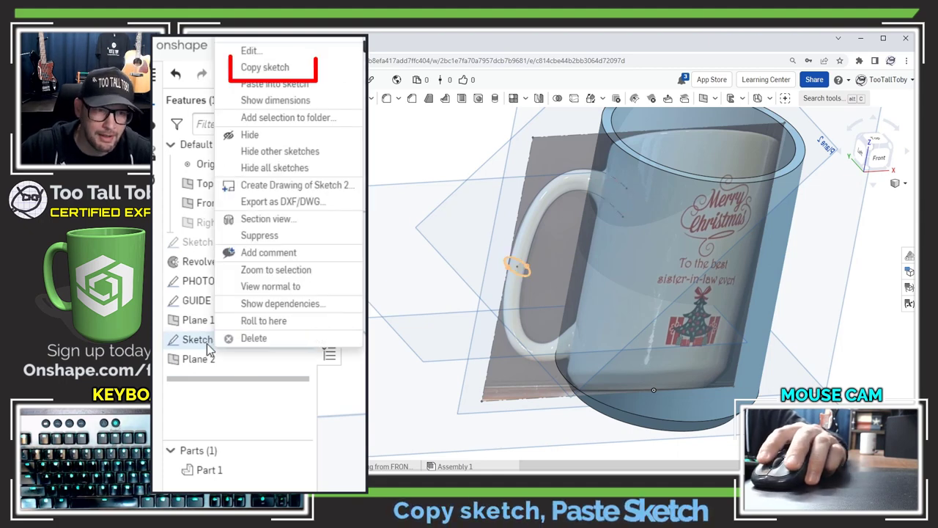
left_click(285, 72)
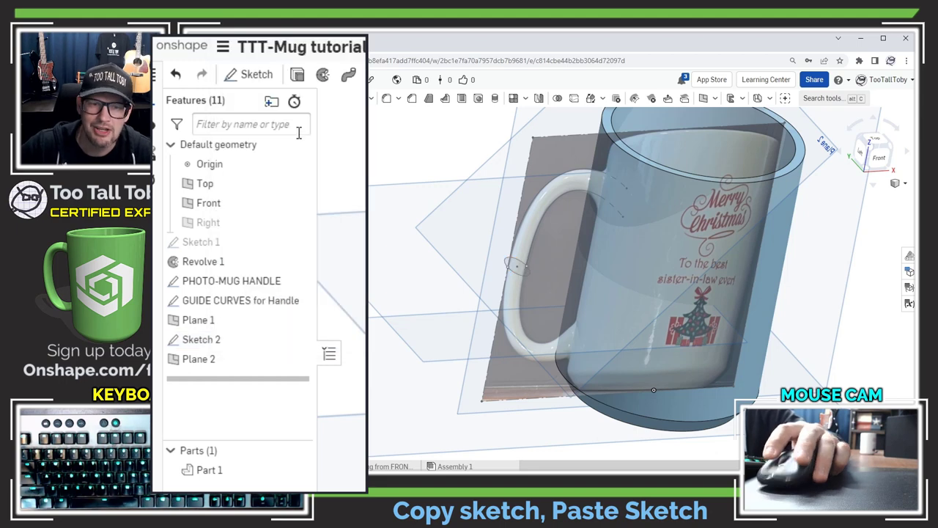
right_click(202, 366)
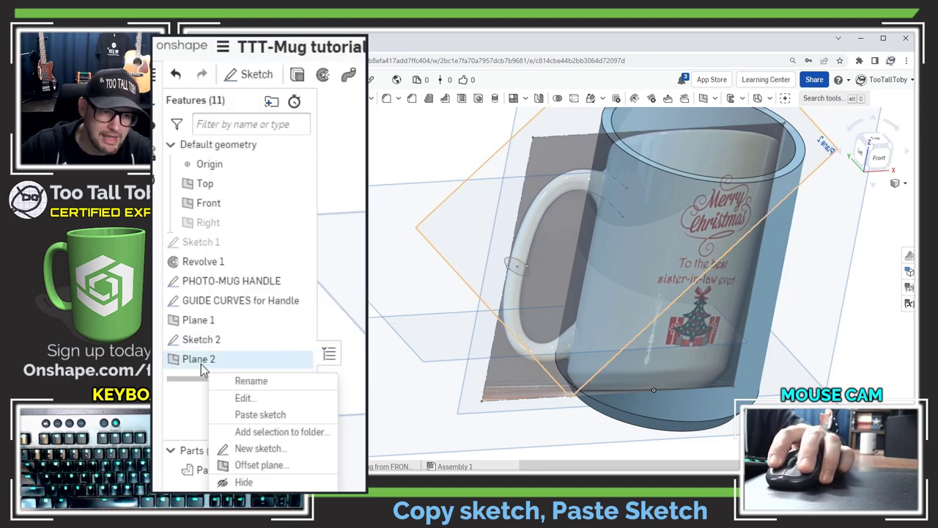
left_click(261, 415)
Step: Edit the pasted Sketch 3 and add a Pierce constraint between the ellipse's upper short-axis point and the outer guide curve
scroll(595, 180, "up", 5)
mouse_move(664, 176)
right_mouse_down()
mouse_move(661, 194)
mouse_move(660, 176)
right_mouse_up()
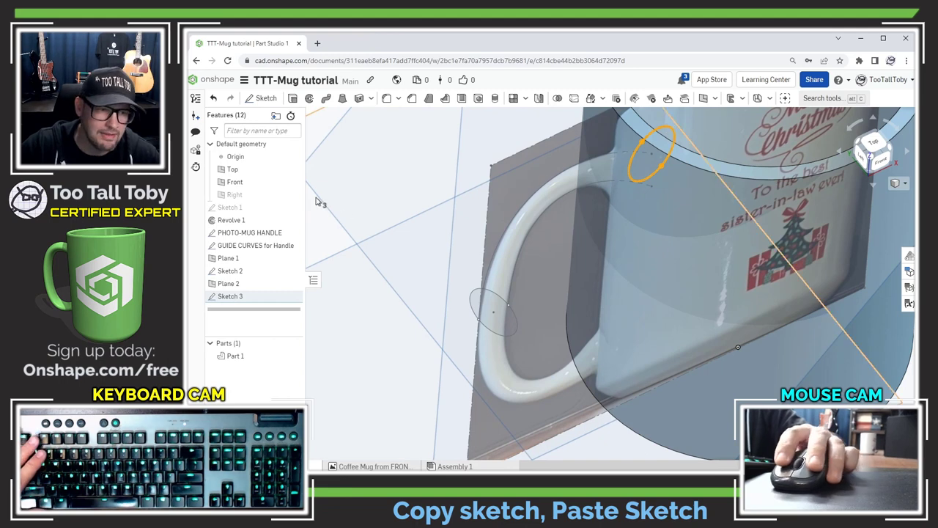
right_click(234, 295)
left_click(258, 100)
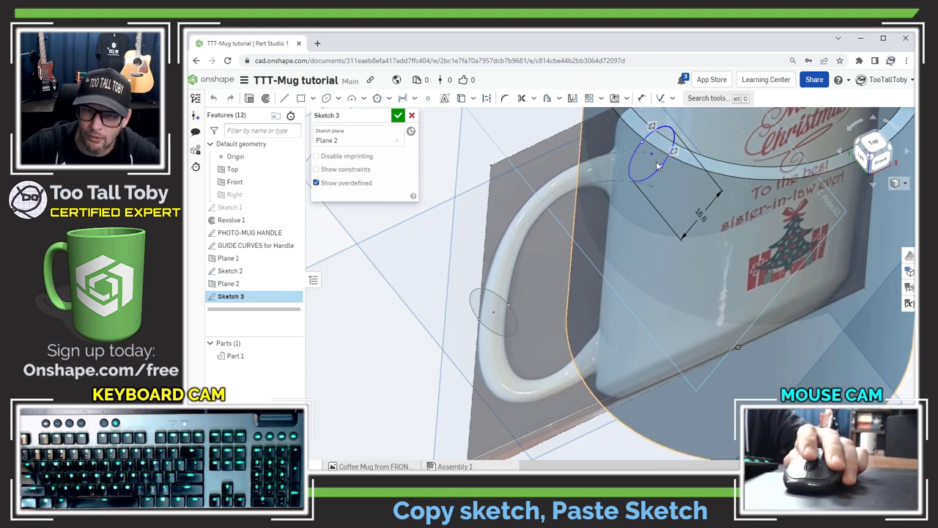
scroll(636, 139, "up", 3)
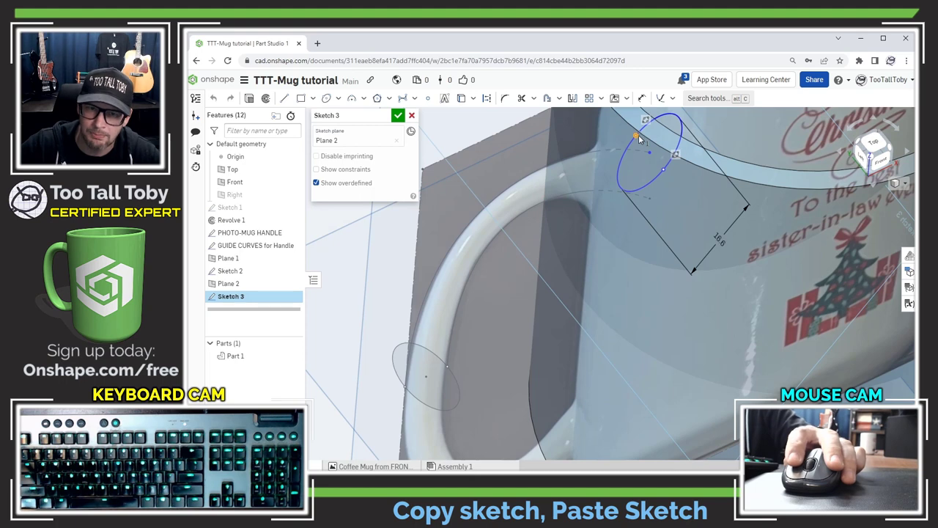
left_click(641, 150)
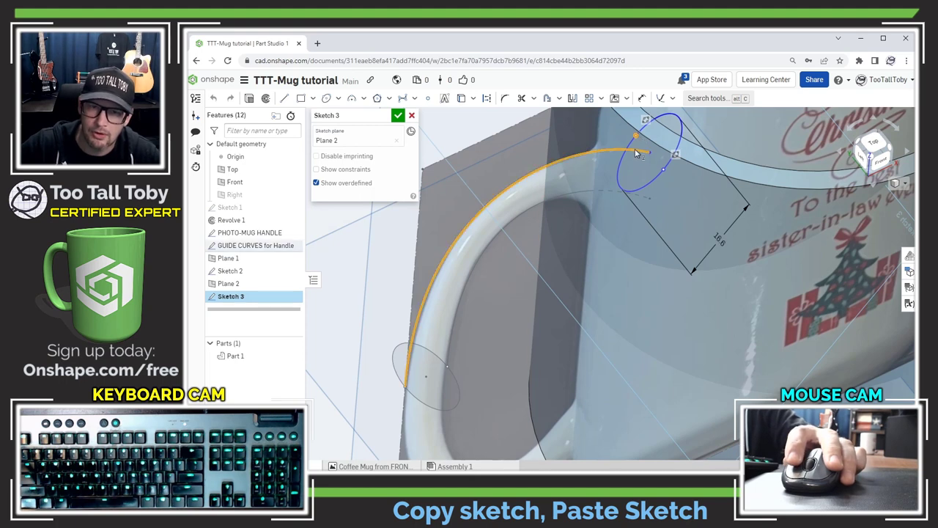
left_click(662, 99)
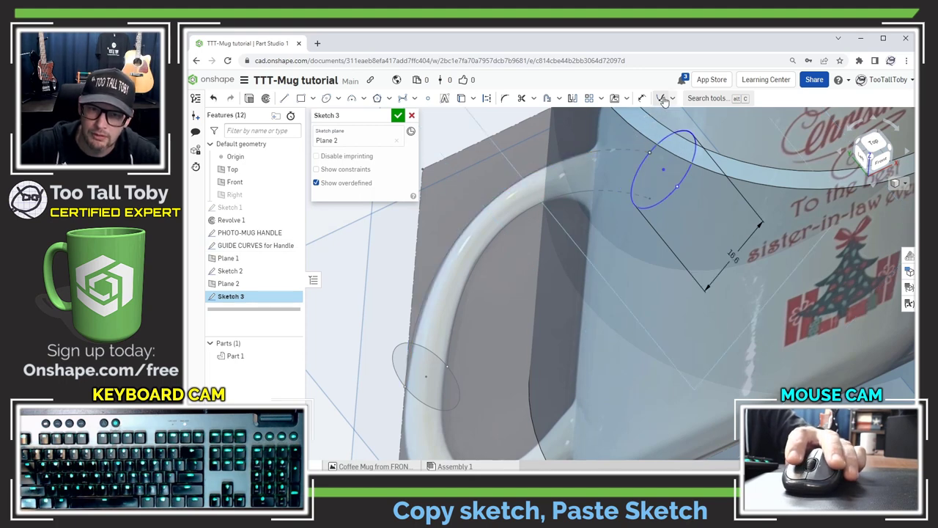
Step: Add a Pierce constraint between the pasted ellipse's opposite short-axis point and the inner guide curve, and finish the sketch
left_click(678, 189)
left_click(636, 195)
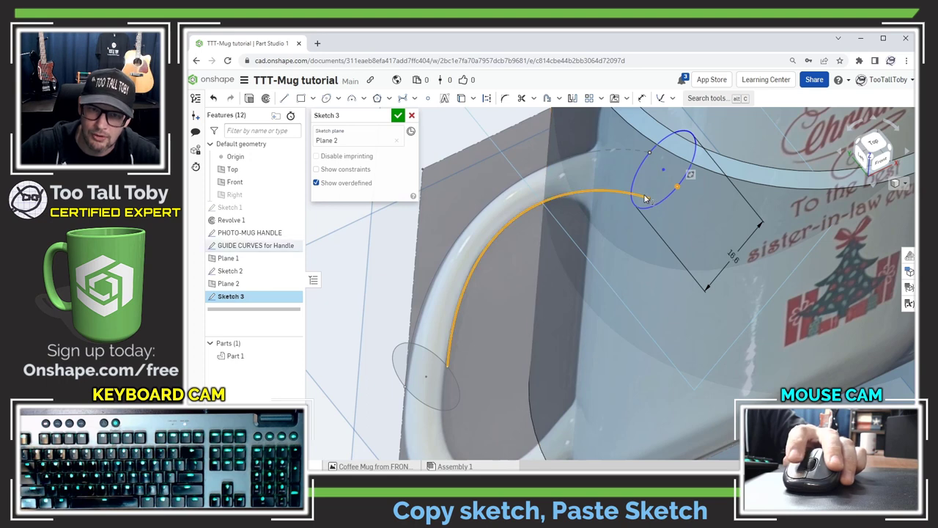
left_click(662, 101)
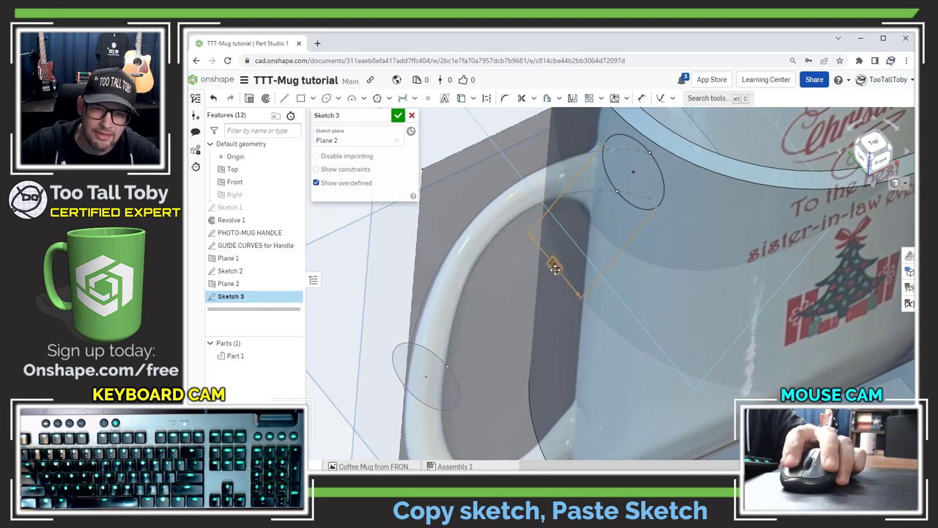
left_click(540, 315)
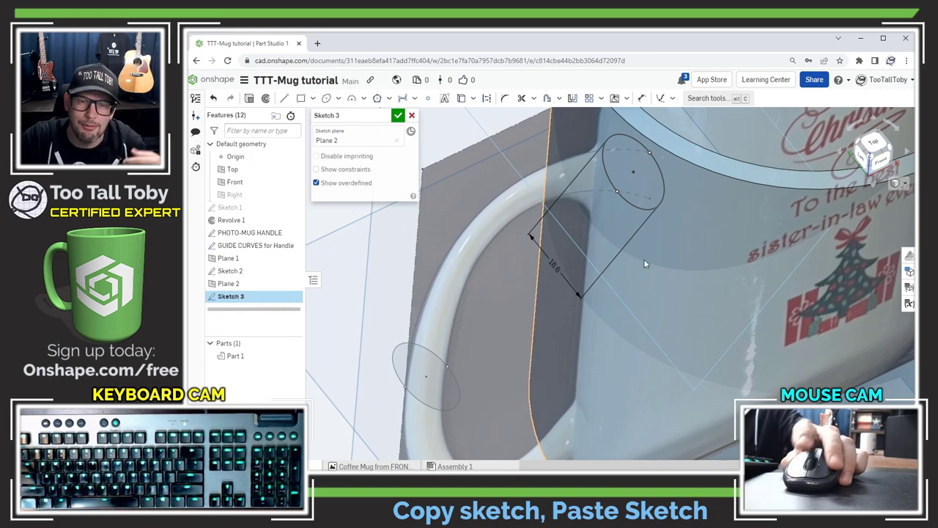
scroll(625, 290, "down", 3)
right_click_drag(626, 289, 616, 317)
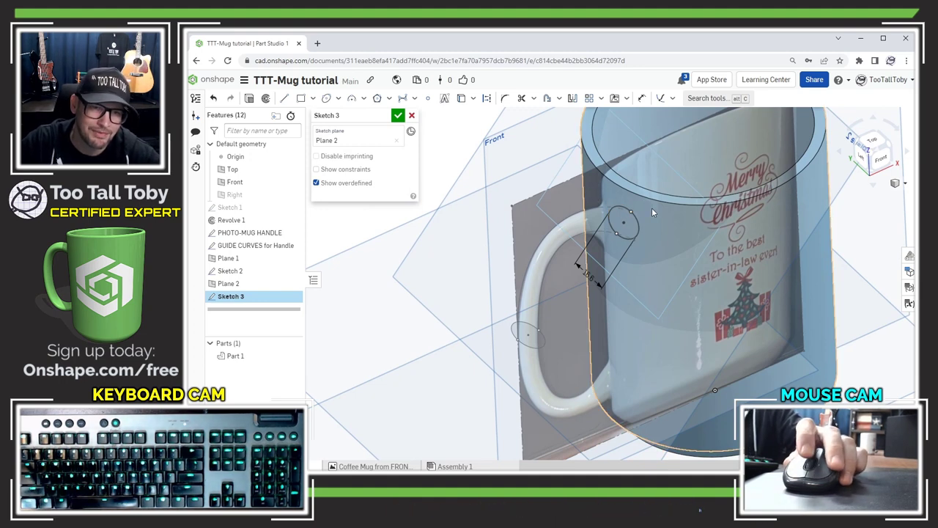
left_click(398, 116)
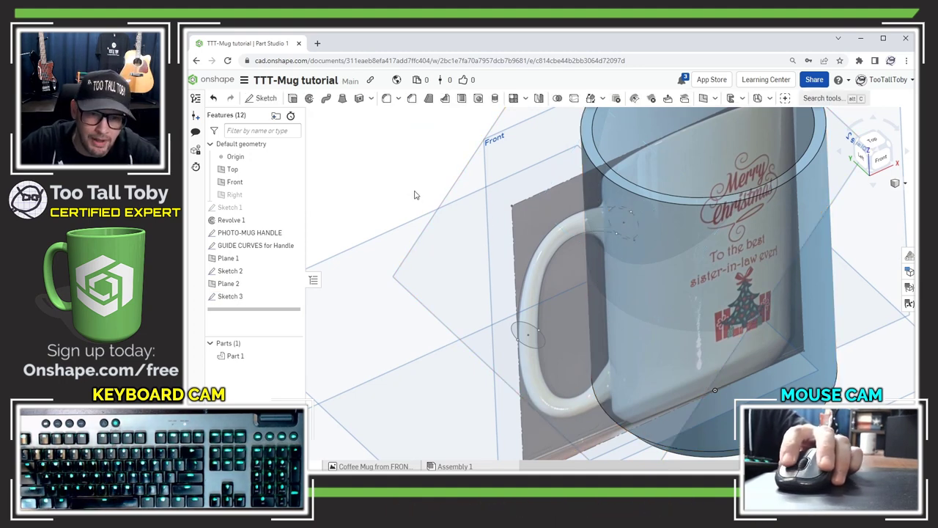
Step: Start a solid Loft with the ellipse faces of Sketch 2 and Sketch 3 as its profiles
left_click(343, 98)
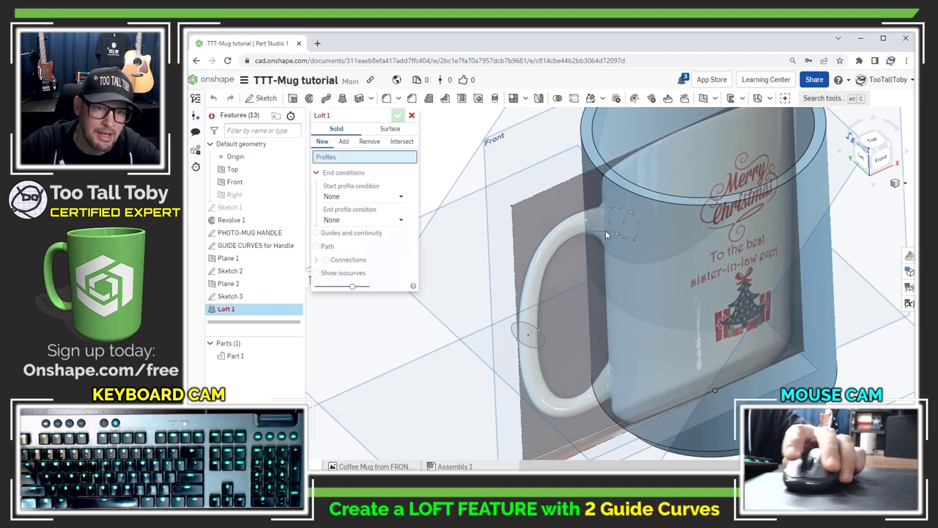
left_click(543, 336)
mouse_move(542, 336)
right_mouse_down()
mouse_move(701, 212)
mouse_move(635, 337)
mouse_move(602, 318)
mouse_move(590, 395)
mouse_move(520, 400)
right_mouse_up()
left_click(633, 337)
scroll(580, 396, "up", 3)
scroll(562, 396, "down", 4)
scroll(498, 411, "up", 3)
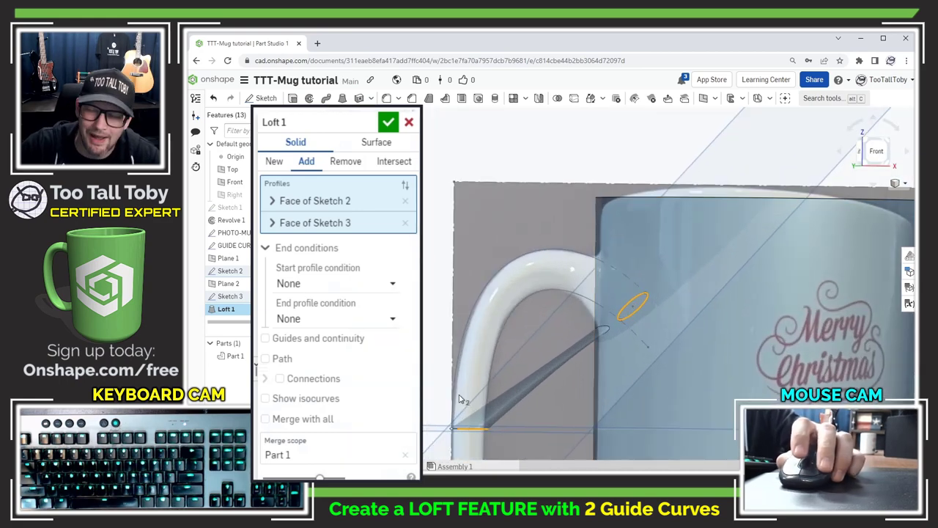
scroll(527, 430, "down", 2)
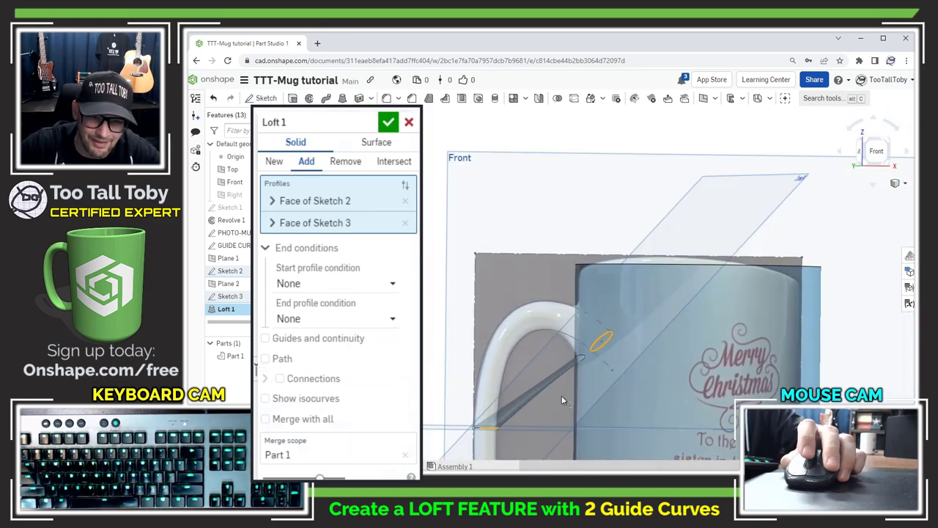
Step: Enable Guides and continuity for the loft and add the inner and outer handle curves as guides
left_click(265, 339)
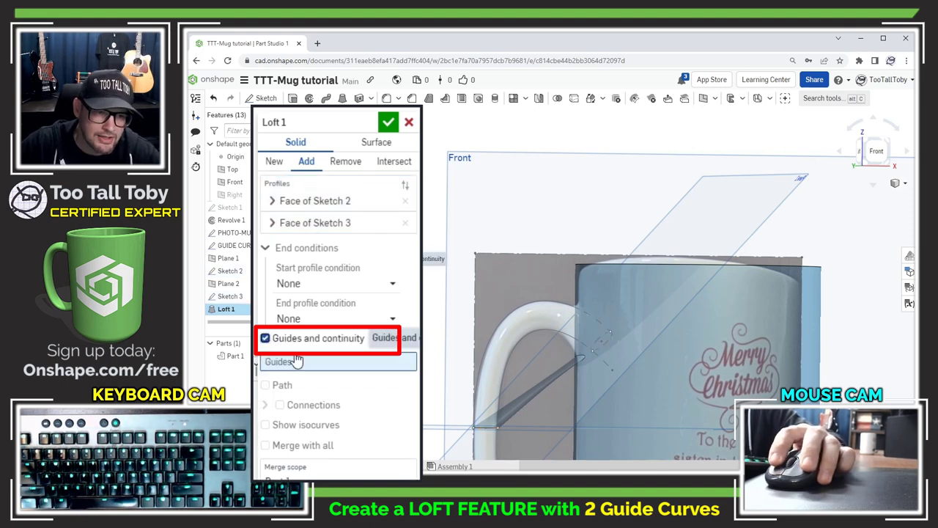
left_click(531, 333)
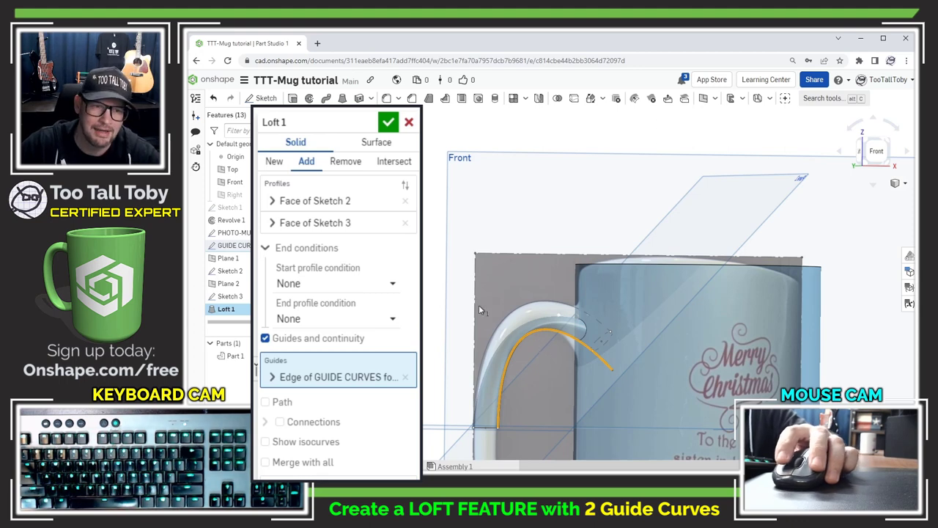
left_click(536, 308)
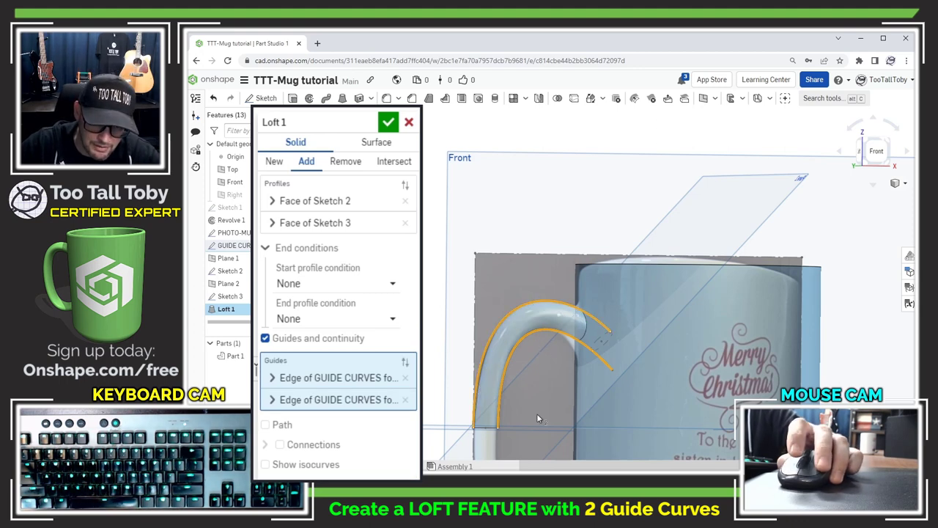
Step: Set the loft's start profile condition to Normal to profile and accept the feature
scroll(537, 411, "down", 2)
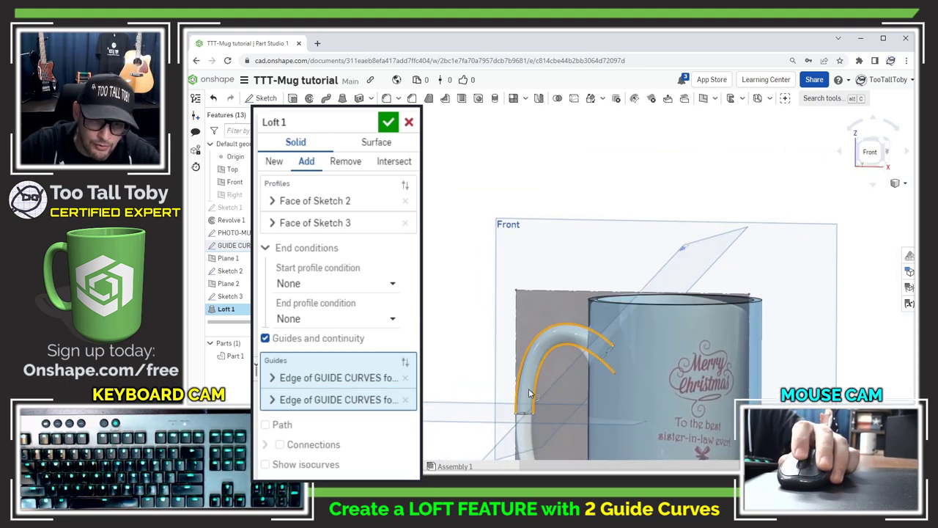
scroll(533, 416, "up", 3)
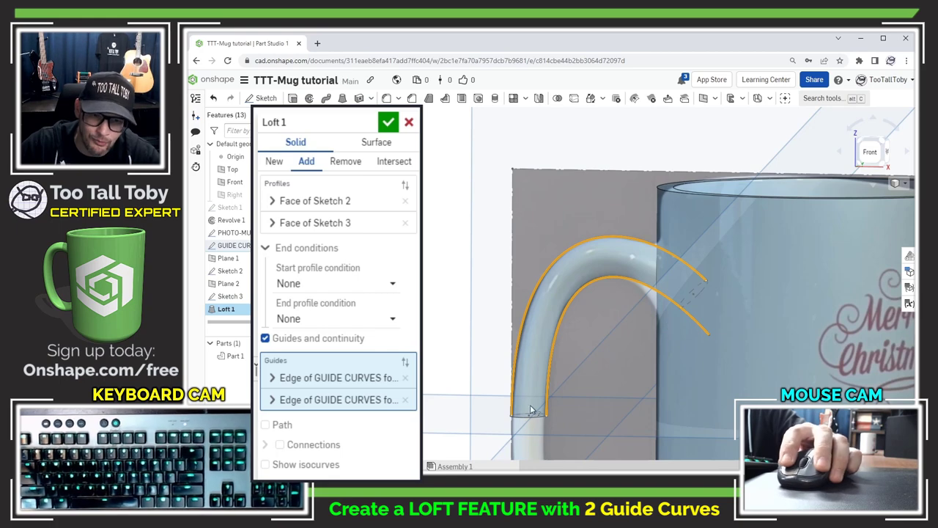
right_click_drag(683, 299, 569, 324)
scroll(504, 425, "up", 2)
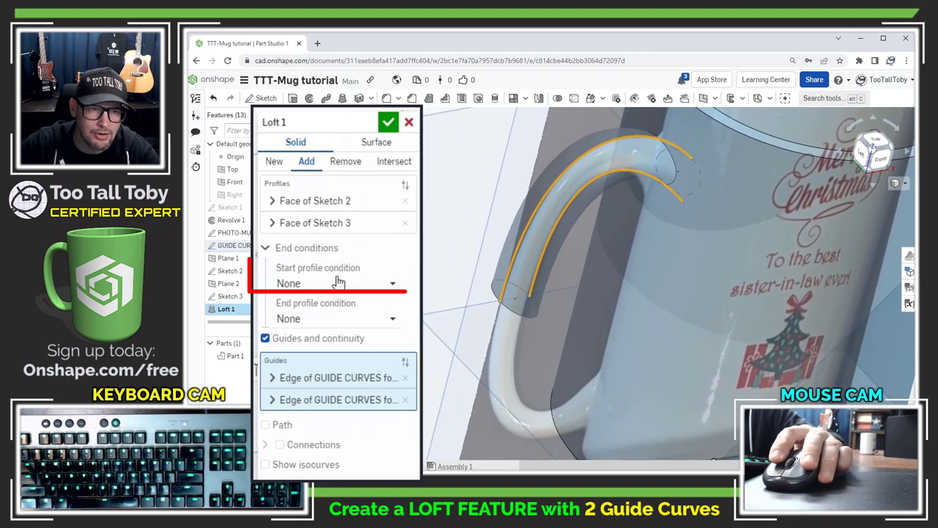
left_click(395, 284)
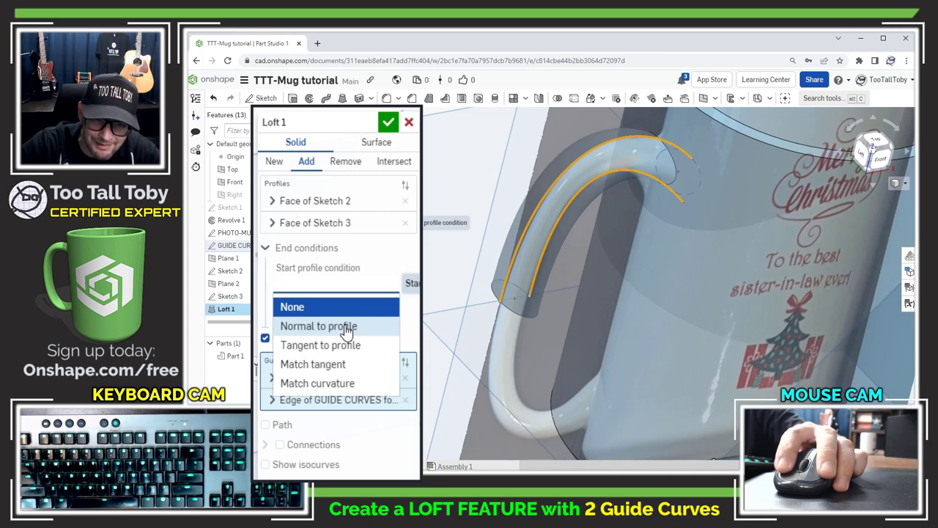
left_click(347, 333)
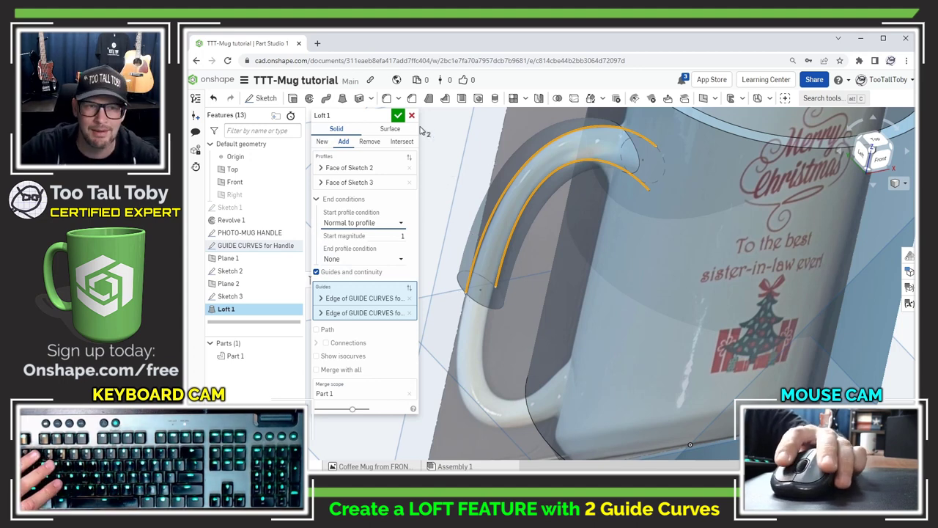
left_click(397, 118)
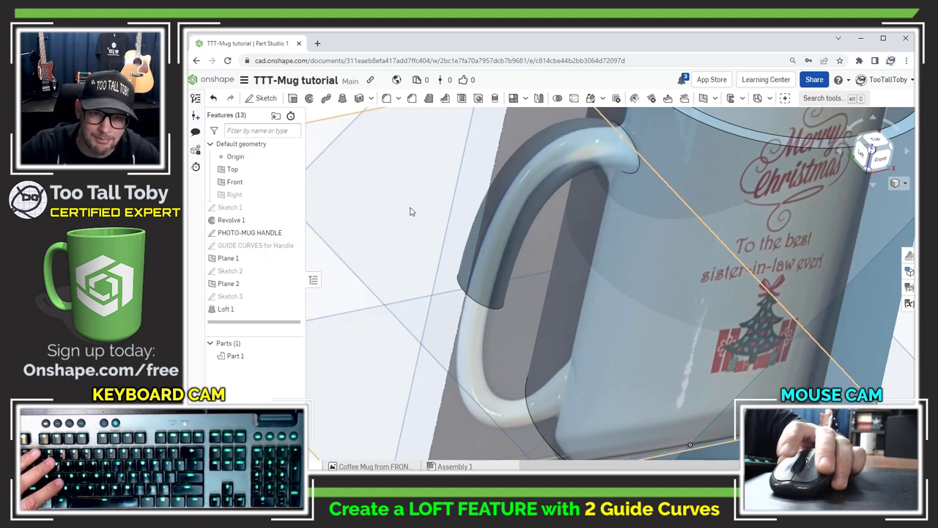
Step: Create a Feature mirror of the handle's Loft 1 about the loft's flat lower end face and accept it
key("shift+1")
right_click_drag(481, 272, 502, 261)
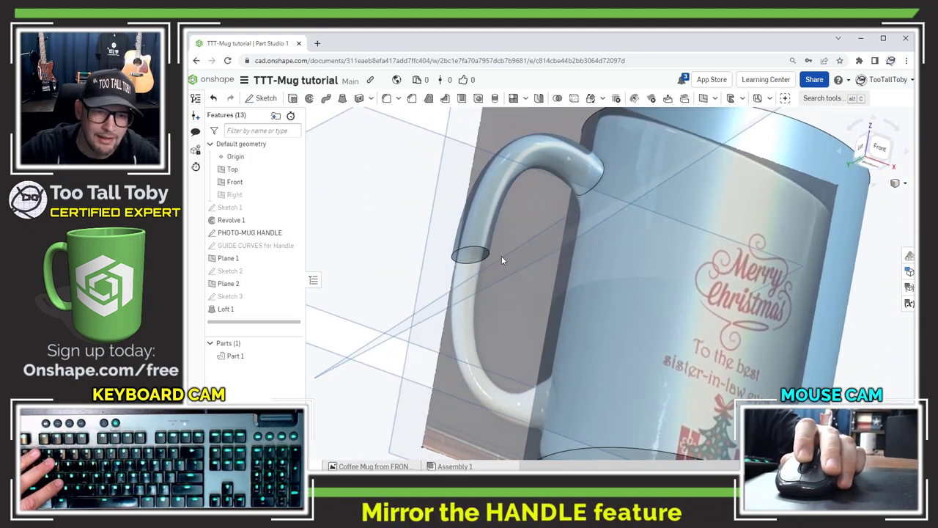
left_click(539, 98)
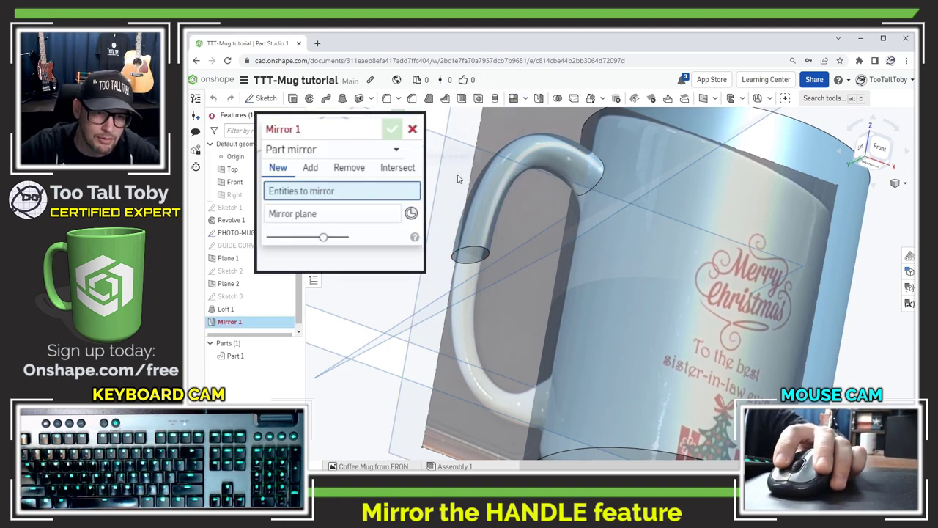
left_click(396, 150)
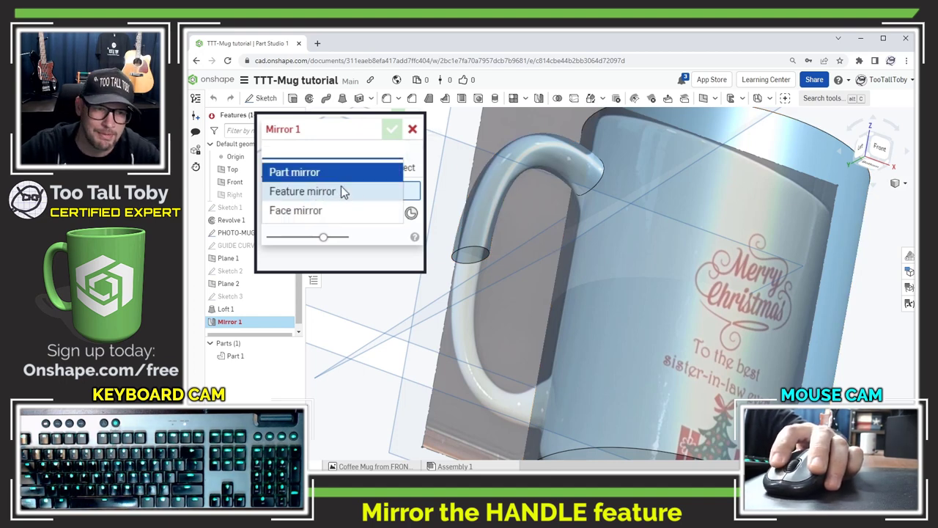
left_click(341, 191)
left_click(491, 199)
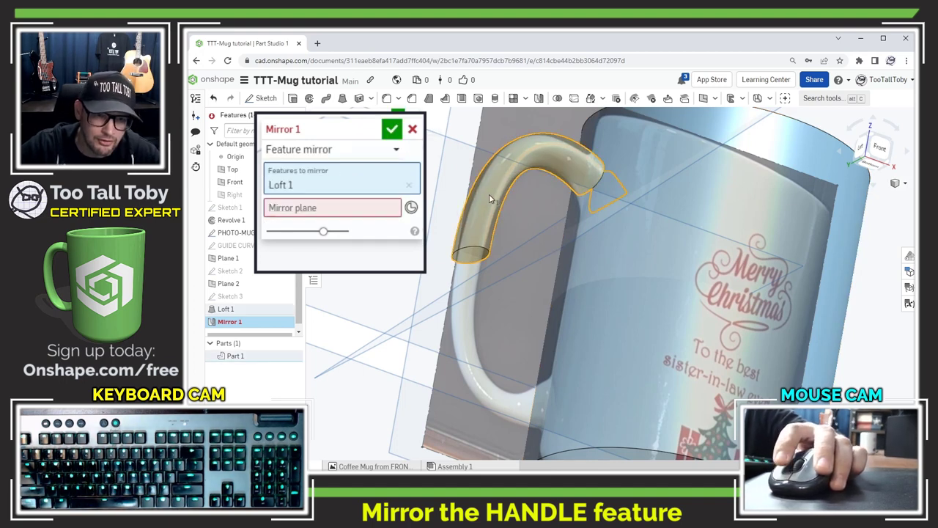
left_click(371, 212)
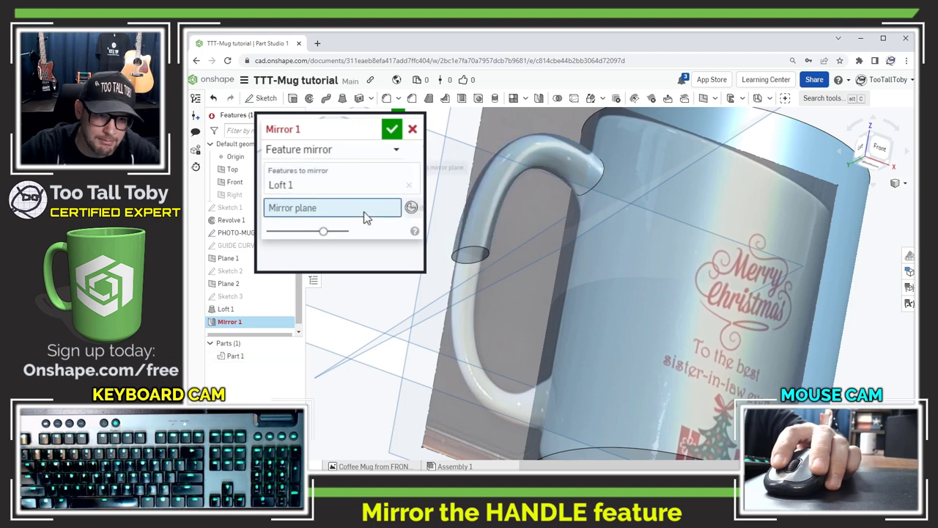
left_click(480, 255)
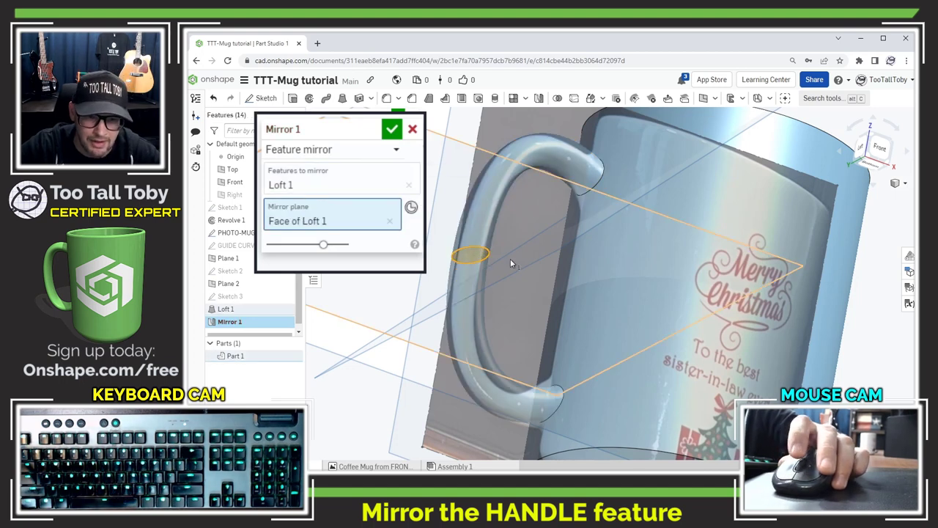
left_click(392, 129)
Step: Hide the PHOTO-MUG HANDLE sketch and all the planes so only the mug body is displayed
right_click_drag(513, 315, 520, 341)
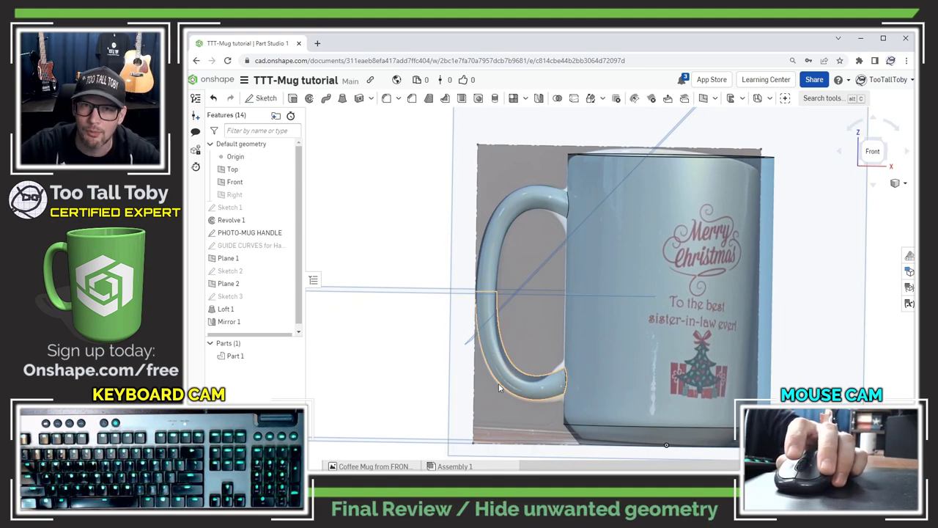
scroll(503, 384, "up", 3)
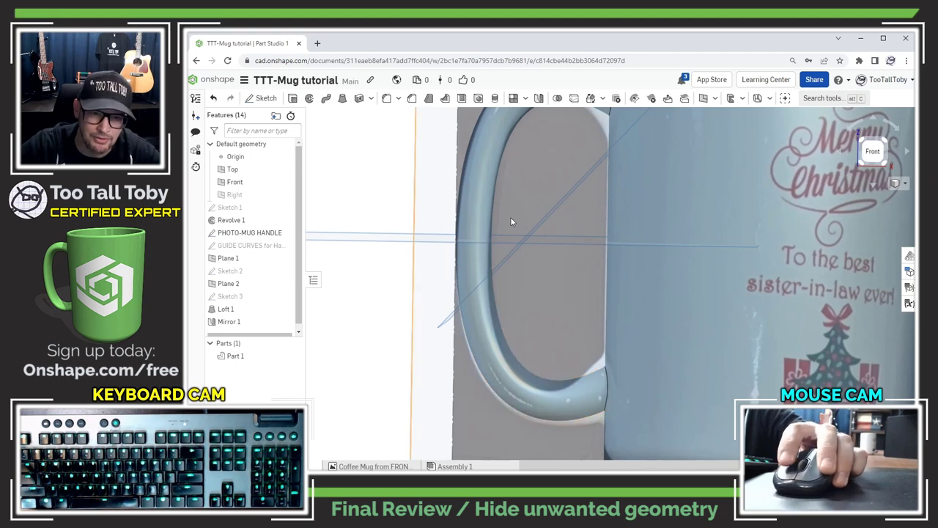
scroll(548, 302, "down", 2)
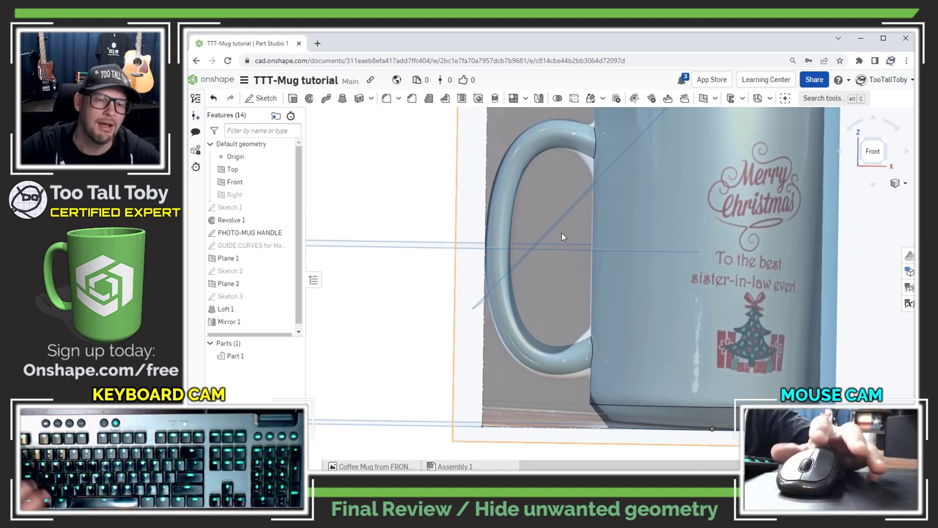
scroll(632, 245, "down", 3)
mouse_move(634, 234)
right_mouse_down()
mouse_move(643, 230)
mouse_move(658, 253)
mouse_move(645, 244)
mouse_move(557, 264)
right_mouse_up()
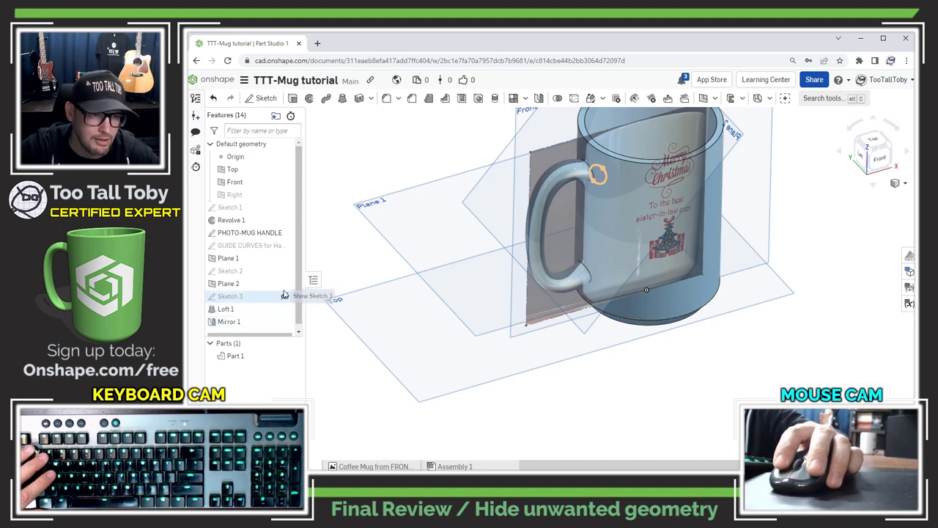
left_click(284, 233)
key("p")
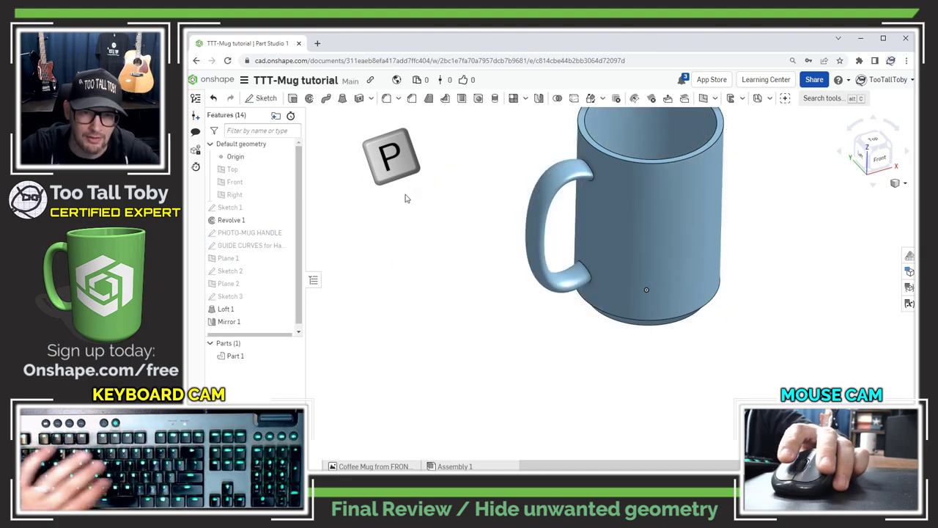
Step: Set the display of the model's tangent edges to Visible
right_click_drag(404, 208, 634, 316)
scroll(616, 142, "up", 3)
left_click(905, 184)
mouse_move(882, 341)
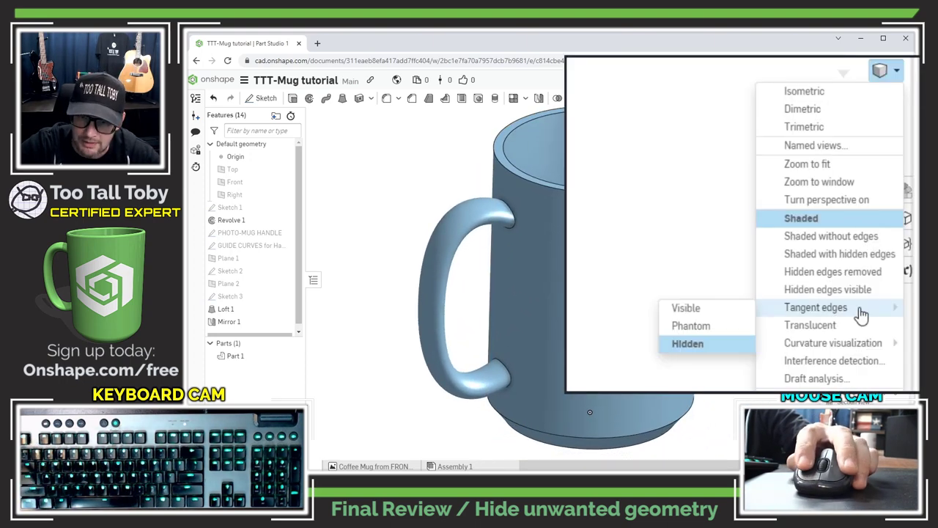
left_click(689, 310)
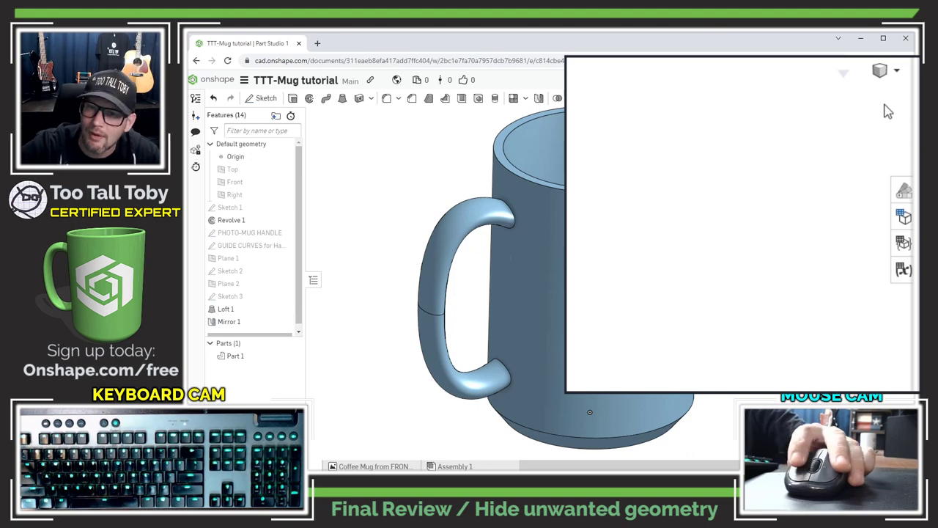
Step: Set the display of the model's tangent edges back to Hidden
left_click(898, 74)
mouse_move(851, 313)
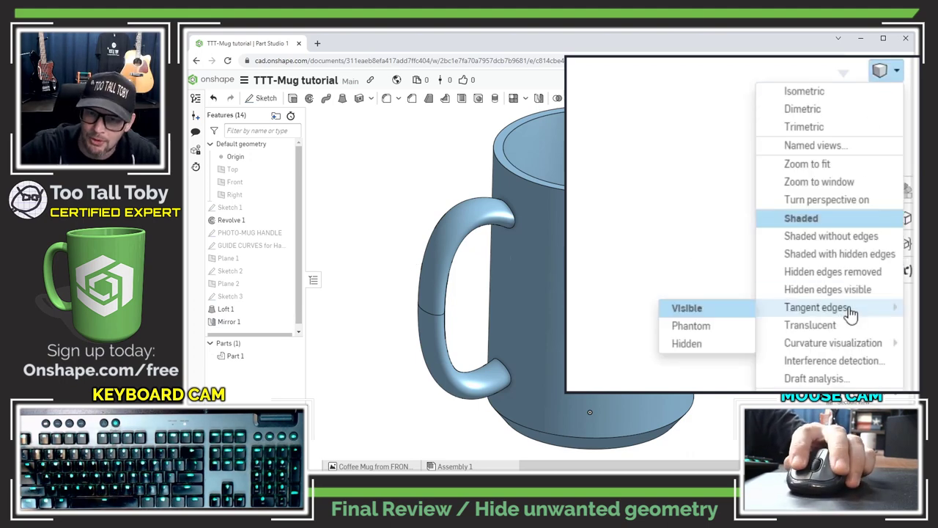
left_click(688, 345)
Step: Examine the inside of the mug where the handle meets the wall, and the overall mug from near the front
right_click_drag(389, 311, 492, 269)
scroll(490, 264, "up", 6)
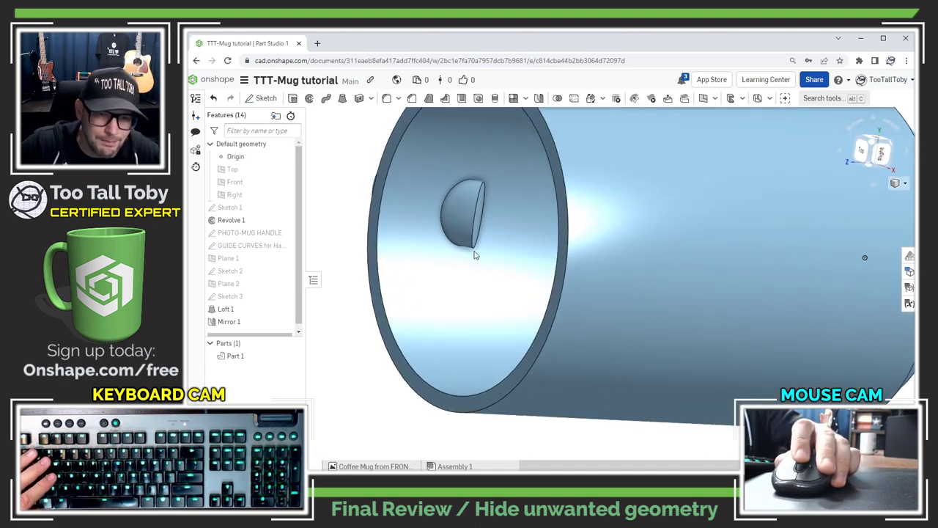
right_click_drag(482, 235, 507, 224)
scroll(511, 290, "down", 3)
right_click_drag(510, 290, 533, 339)
key("shift+1")
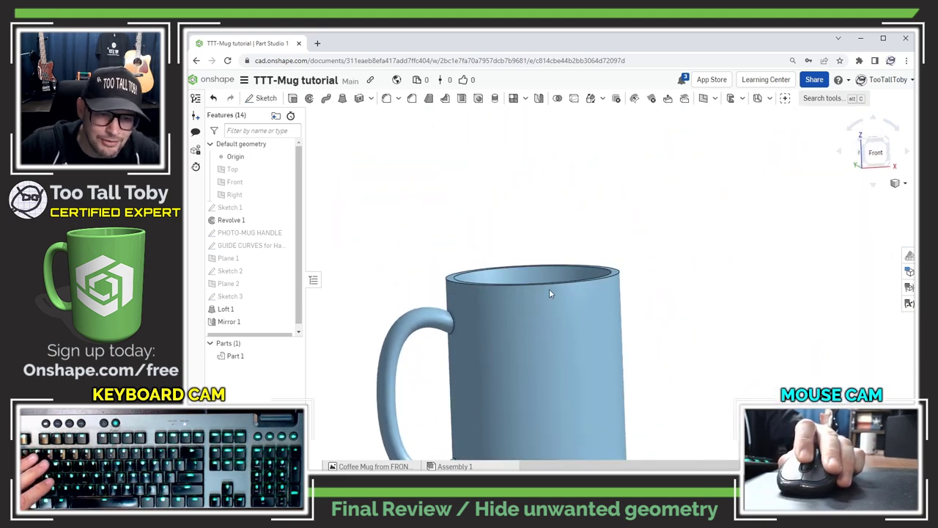
middle_click_drag(527, 361, 590, 269)
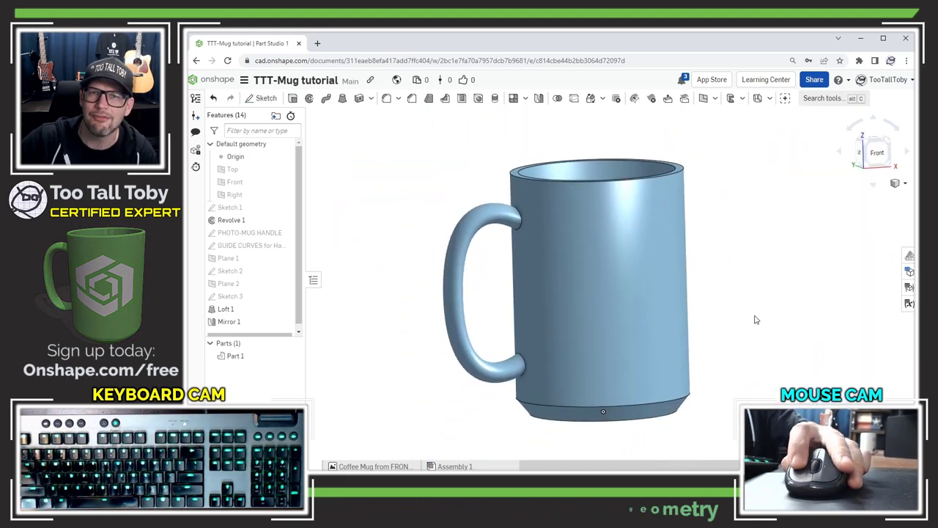